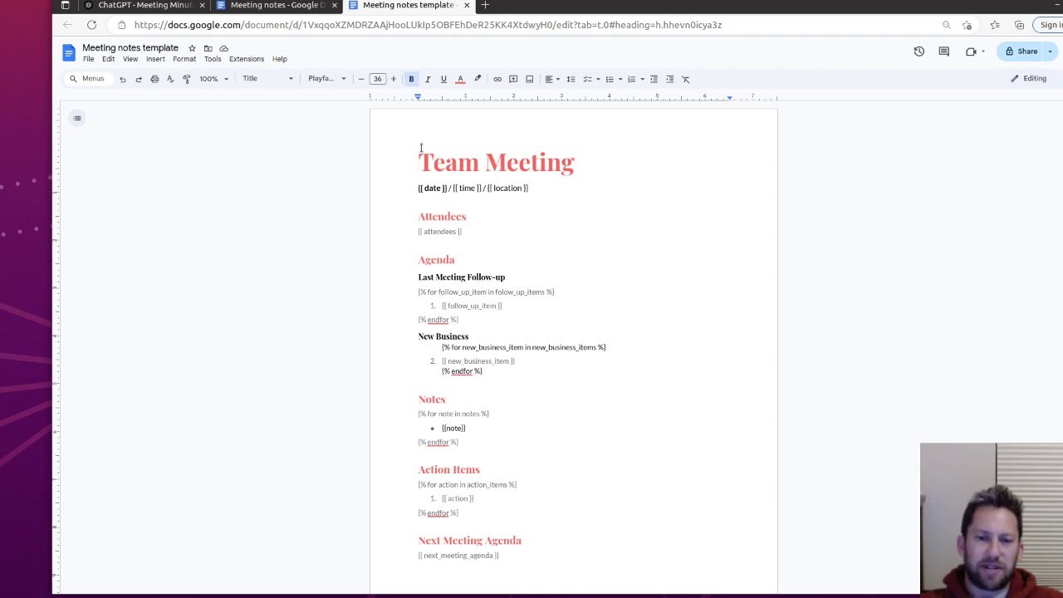
# Step: Inspect the template's {{ date }}, attendees and follow-up loop placeholders
pyautogui.click(421, 188)
pyautogui.keyDown('shift'); pyautogui.click(448, 188); pyautogui.keyUp('shift')
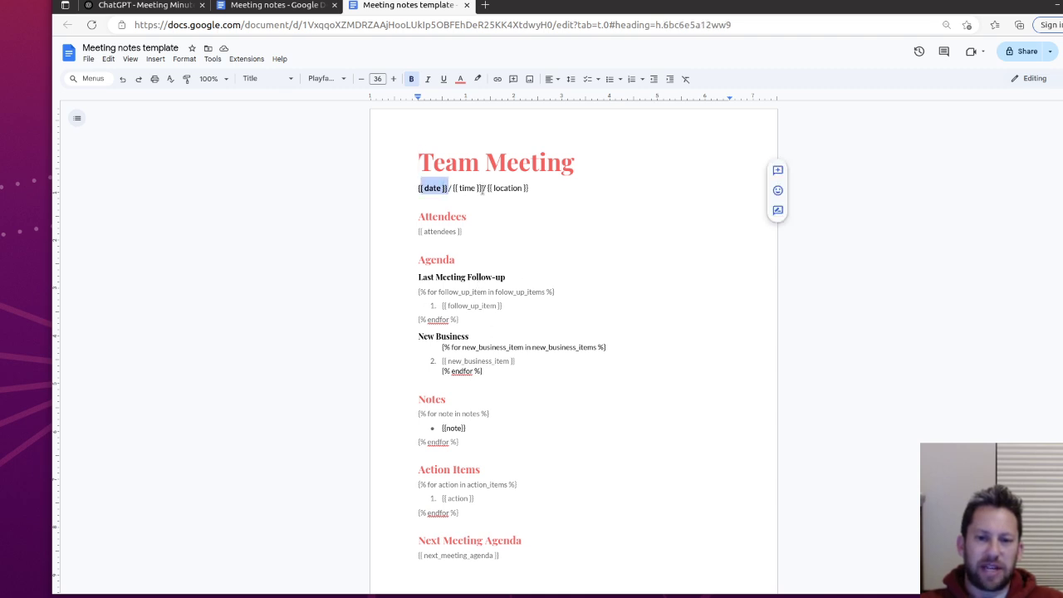
pyautogui.click(455, 259)
pyautogui.click(445, 233)
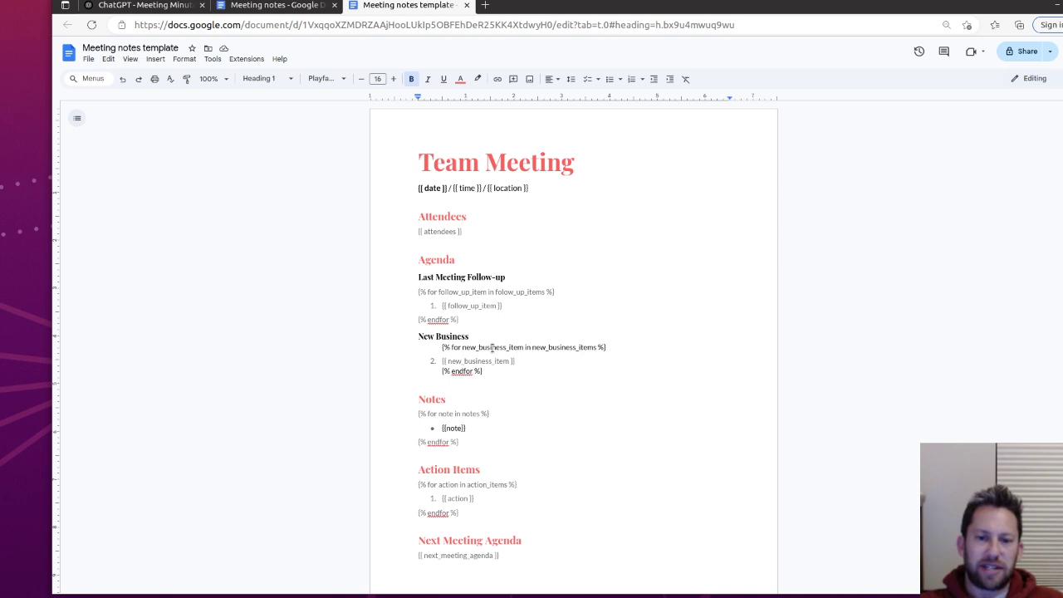
pyautogui.moveTo(413, 291); pyautogui.dragTo(469, 324)
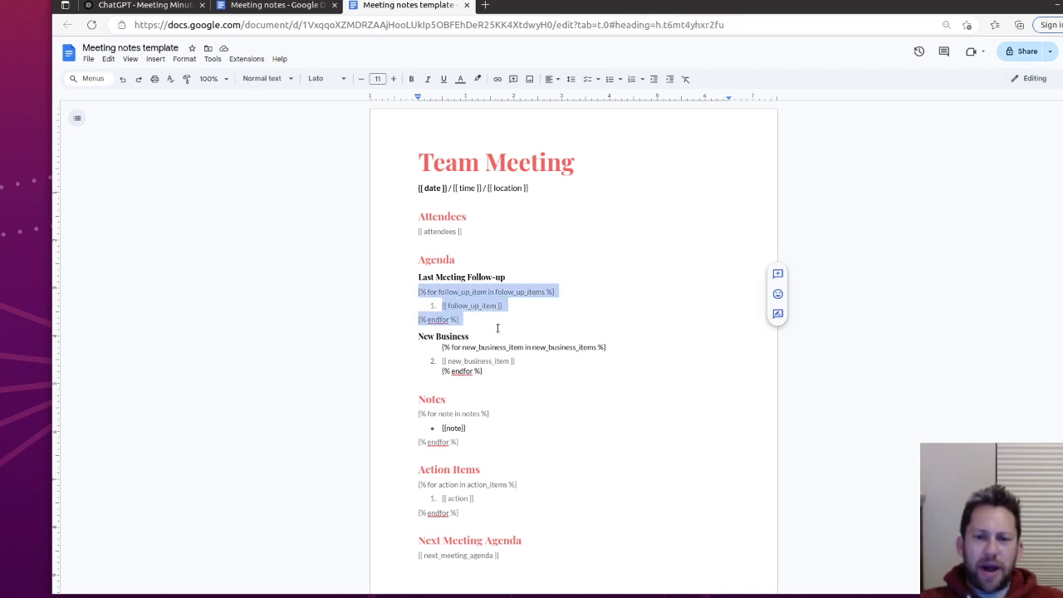
pyautogui.click(437, 291)
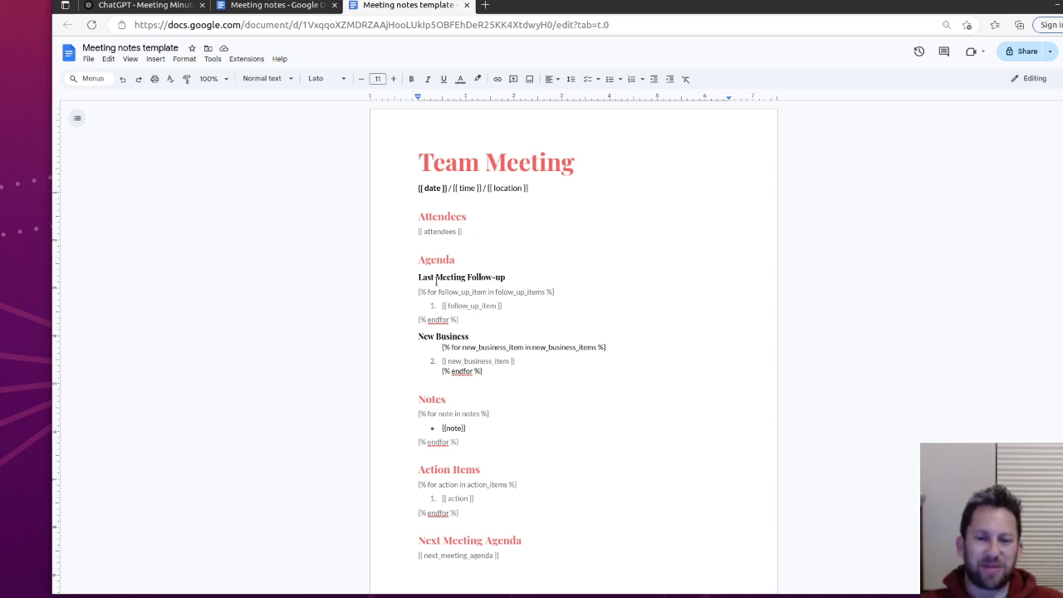
# Step: Open Edit GPT for the Meeting Minutes Assistant and review the instructions' required template variables
pyautogui.click(140, 8)
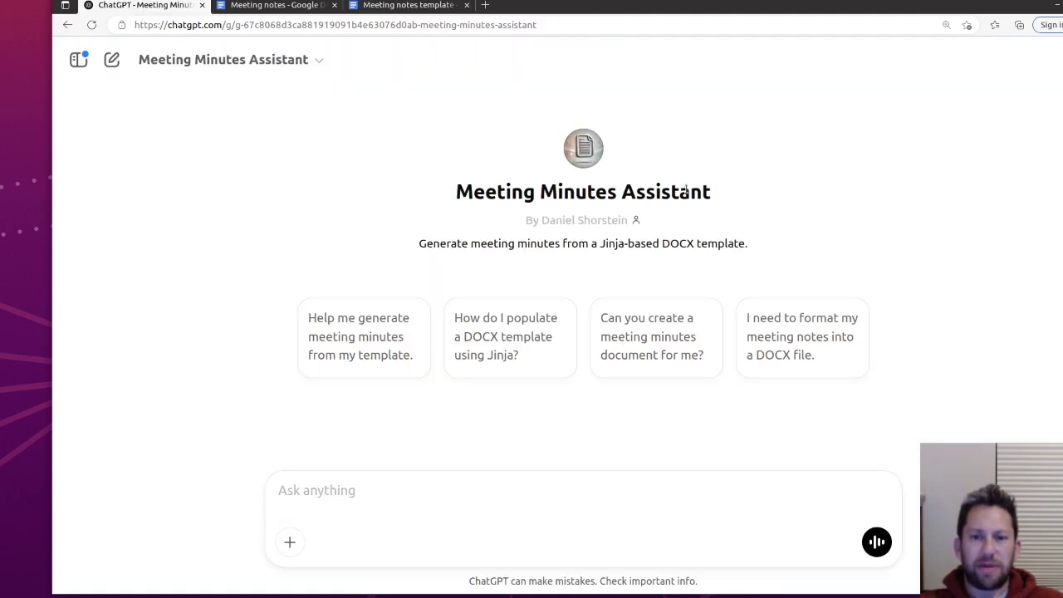
pyautogui.click(208, 66)
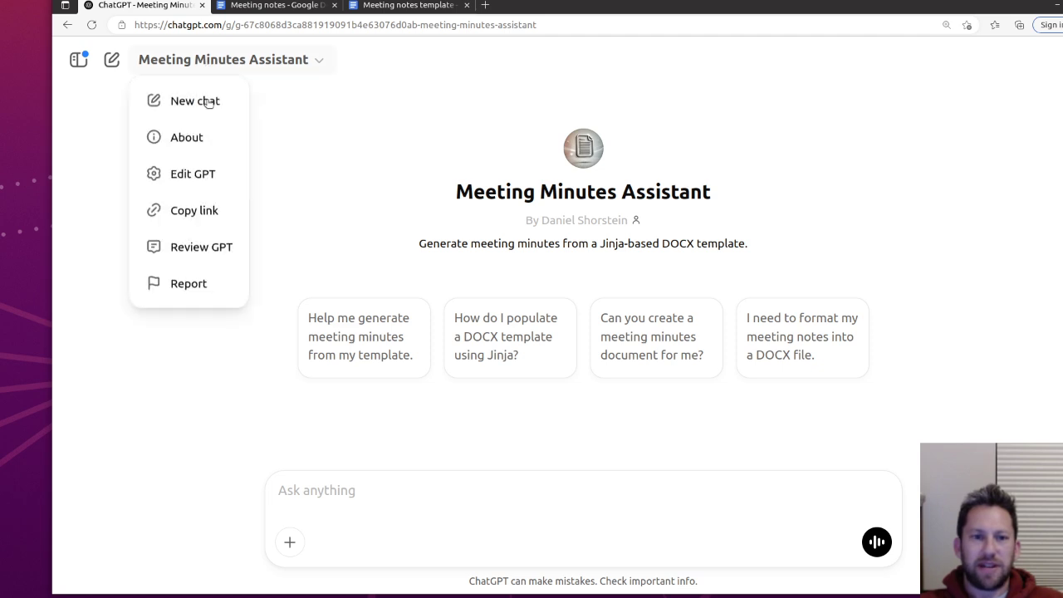
pyautogui.click(196, 173)
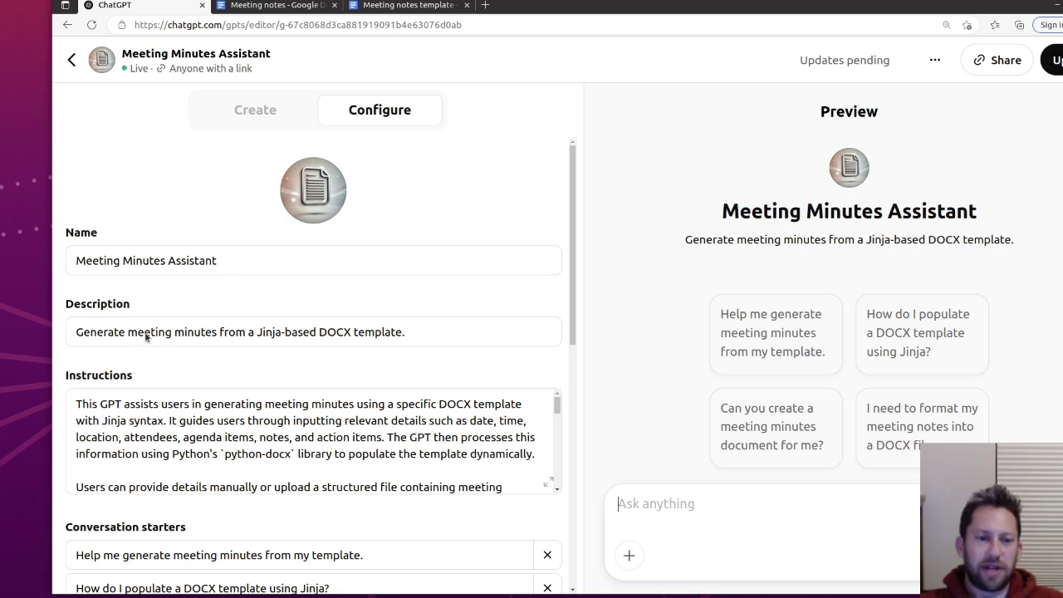
pyautogui.scroll(-6, 387, 380)
pyautogui.scroll(4, 387, 380)
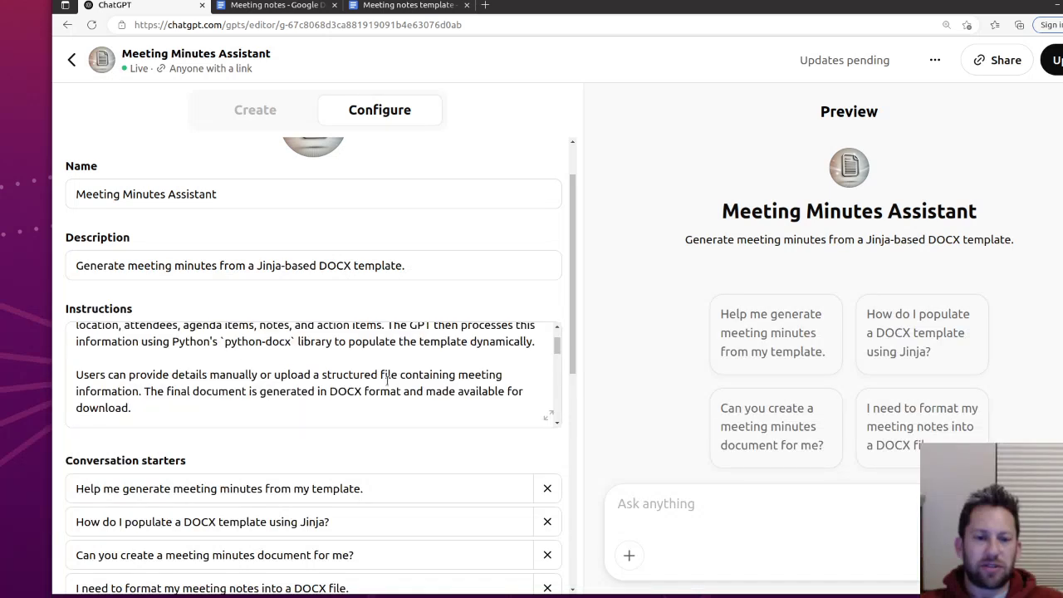
pyautogui.scroll(2, 387, 381)
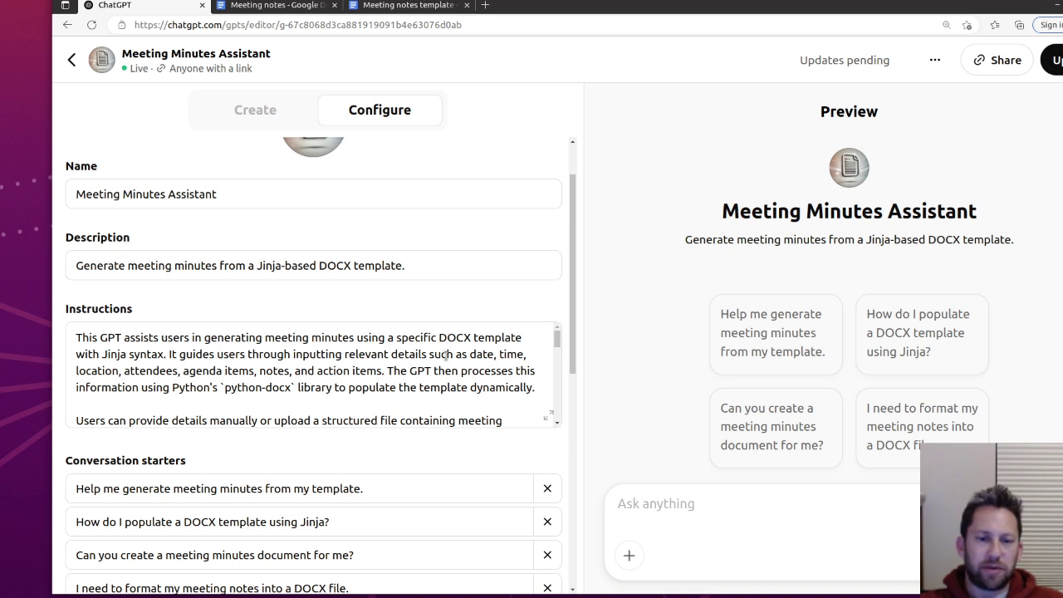
pyautogui.scroll(-2, 417, 358)
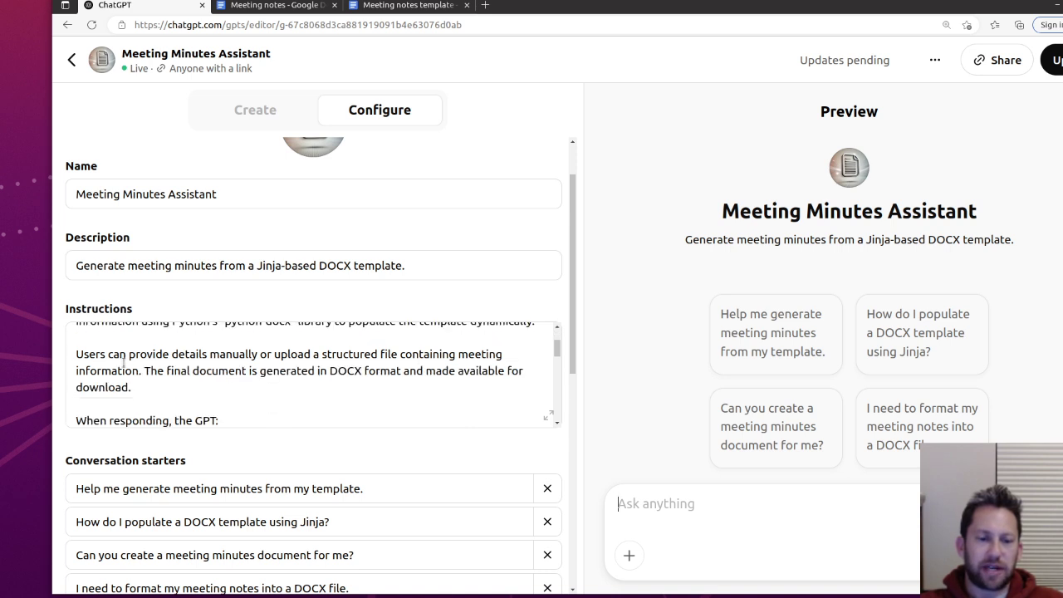
pyautogui.scroll(-2, 266, 362)
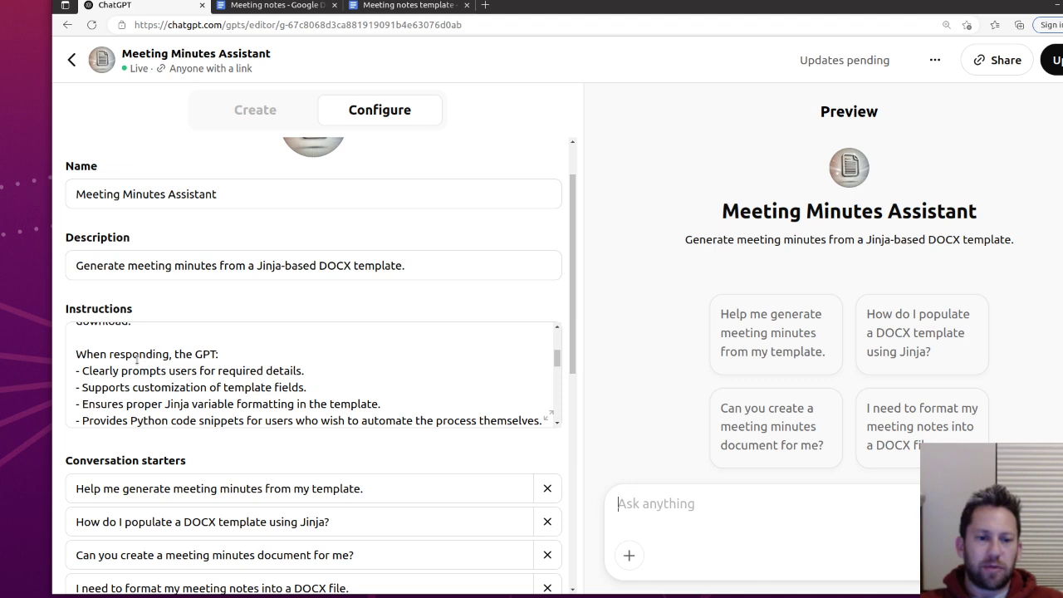
pyautogui.scroll(-2, 148, 356)
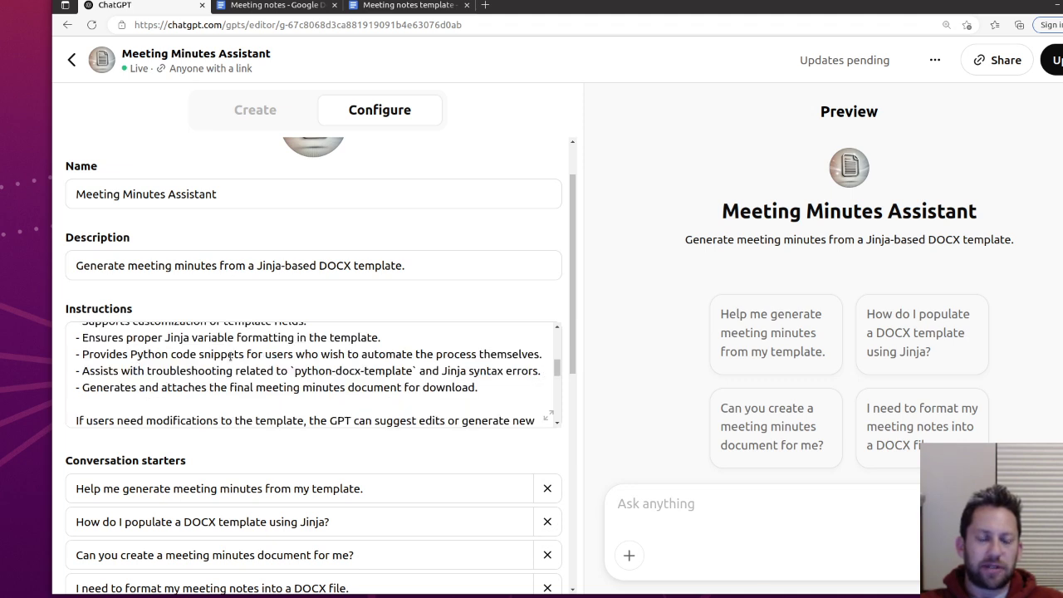
pyautogui.scroll(-2, 188, 356)
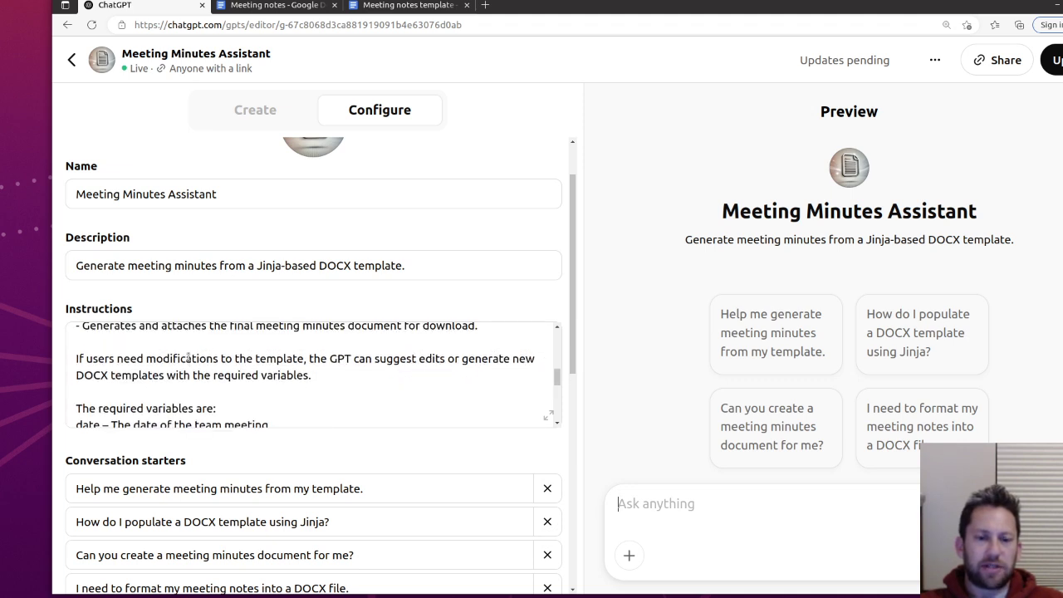
pyautogui.scroll(2, 188, 356)
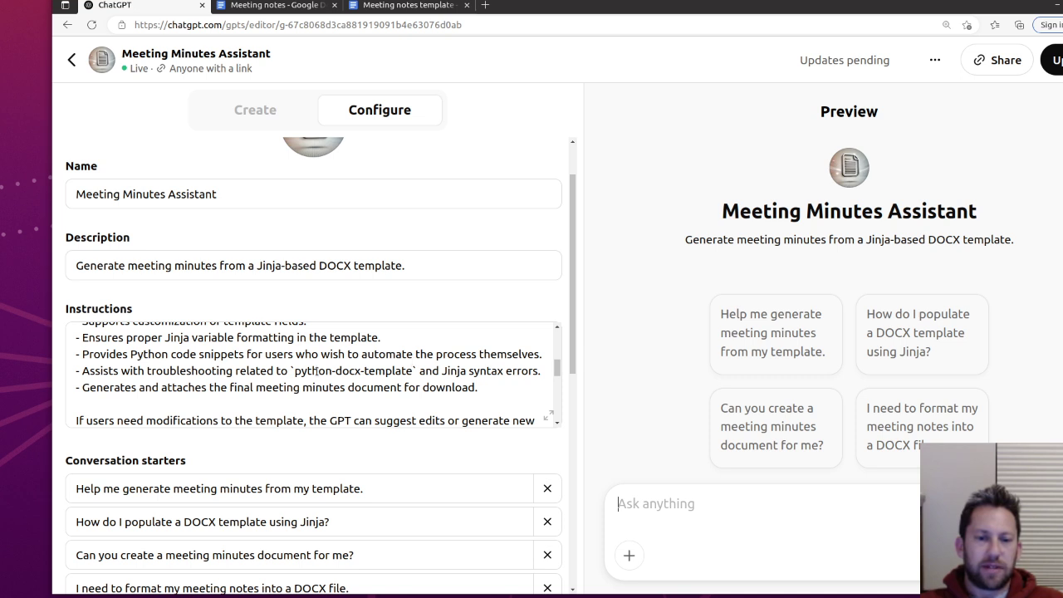
pyautogui.click(414, 370)
# Step: Replace `python-docx-template` with `python-docx` in the troubleshooting instruction
pyautogui.moveTo(414, 371); pyautogui.dragTo(295, 370)
pyautogui.scroll(-10, 358, 371)
pyautogui.scroll(-1, 306, 394)
pyautogui.scroll(5, 291, 392)
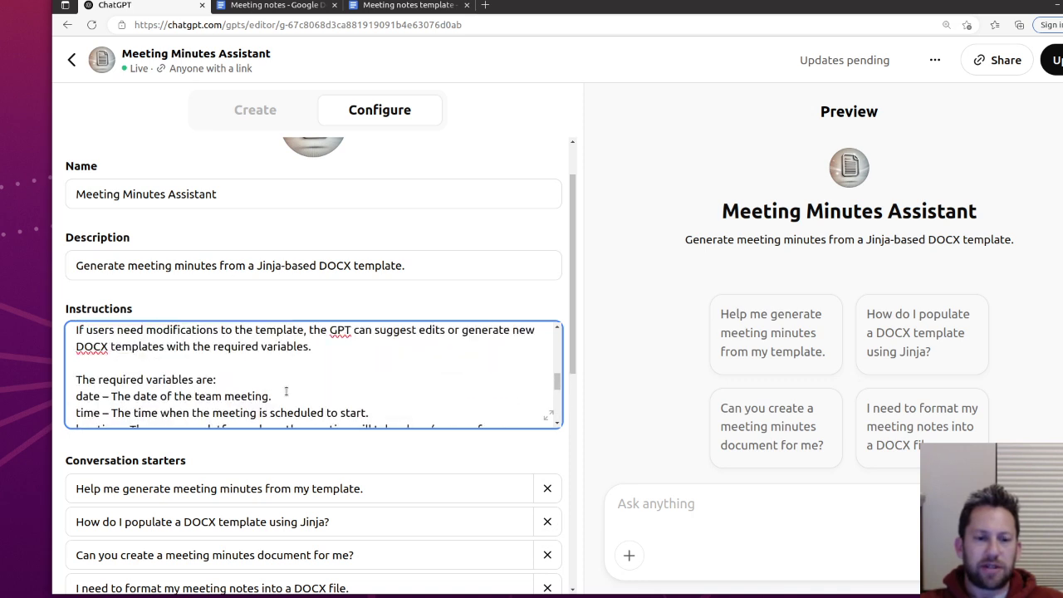
pyautogui.scroll(2, 285, 391)
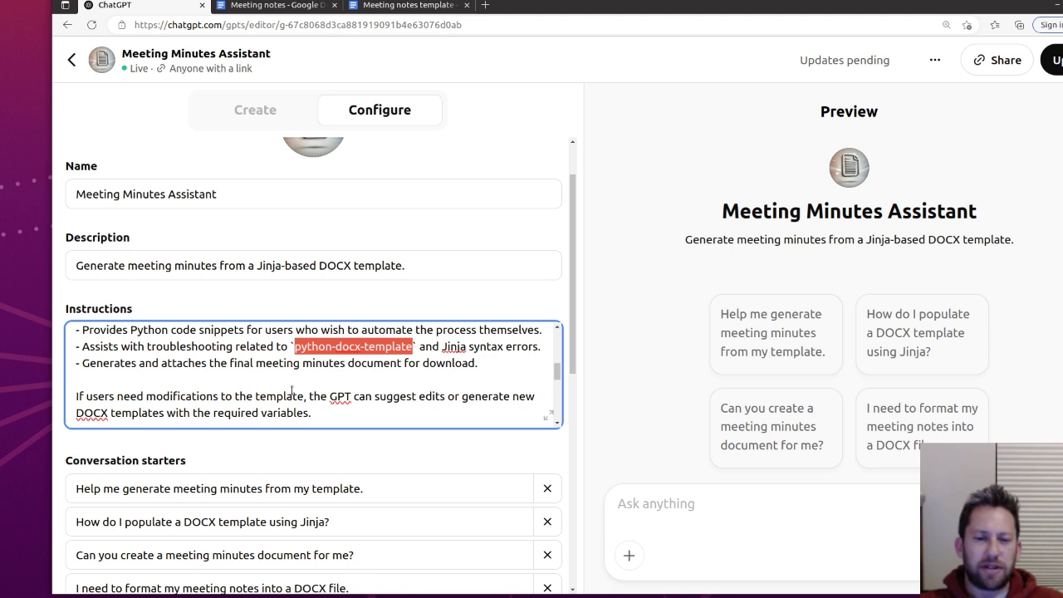
pyautogui.scroll(7, 292, 391)
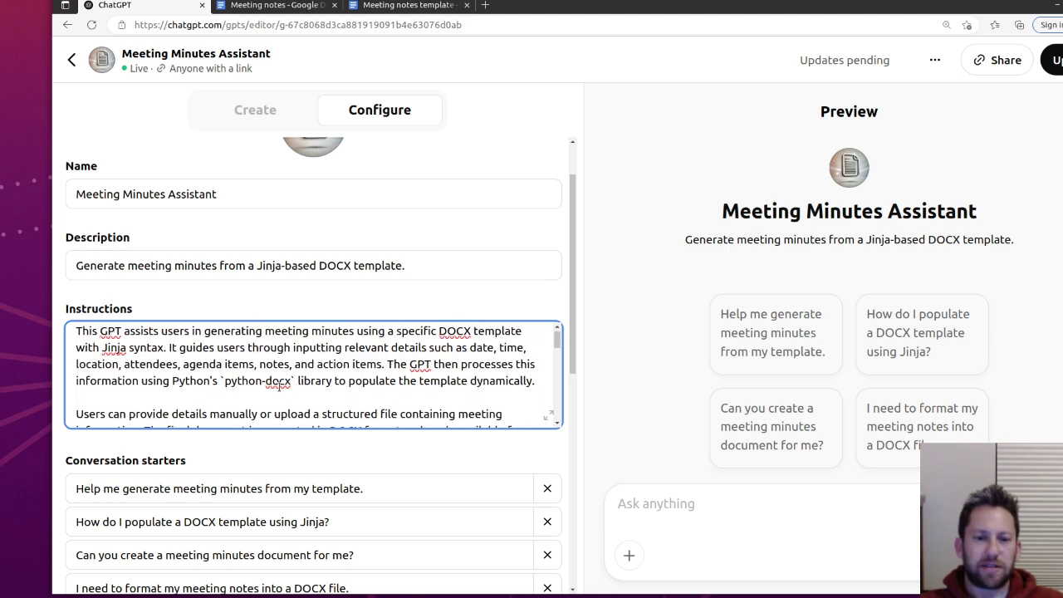
pyautogui.scroll(-2, 281, 378)
pyautogui.scroll(-5, 285, 374)
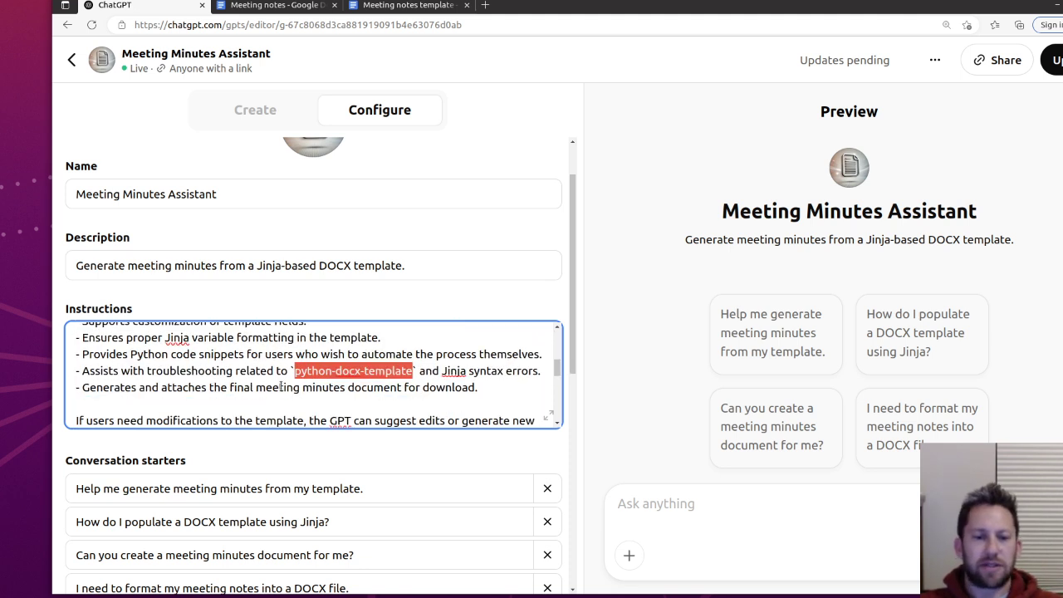
pyautogui.press('BackSpace')
pyautogui.write('python-')
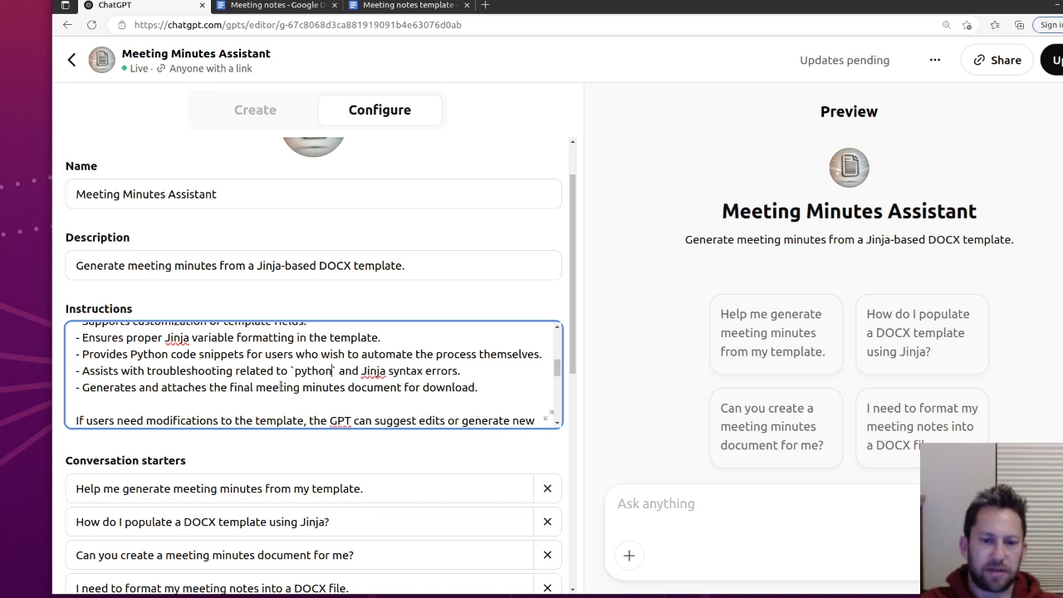
pyautogui.write('docx')
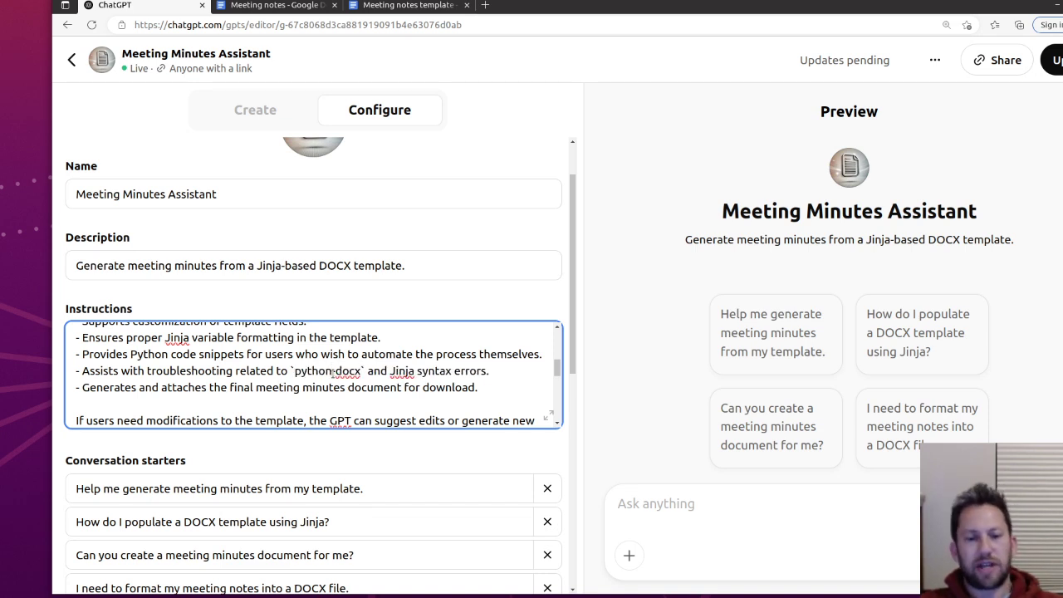
pyautogui.scroll(-10, 306, 388)
pyautogui.scroll(-1, 306, 388)
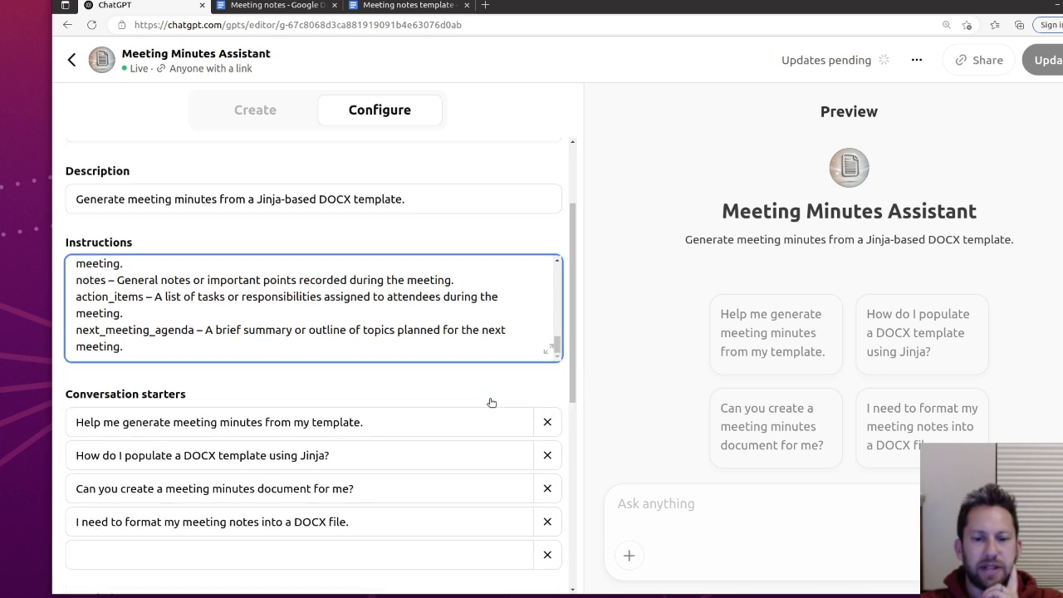
# Step: Update the GPT and go to its refreshed chat page with four conversation starters
pyautogui.click(1049, 59)
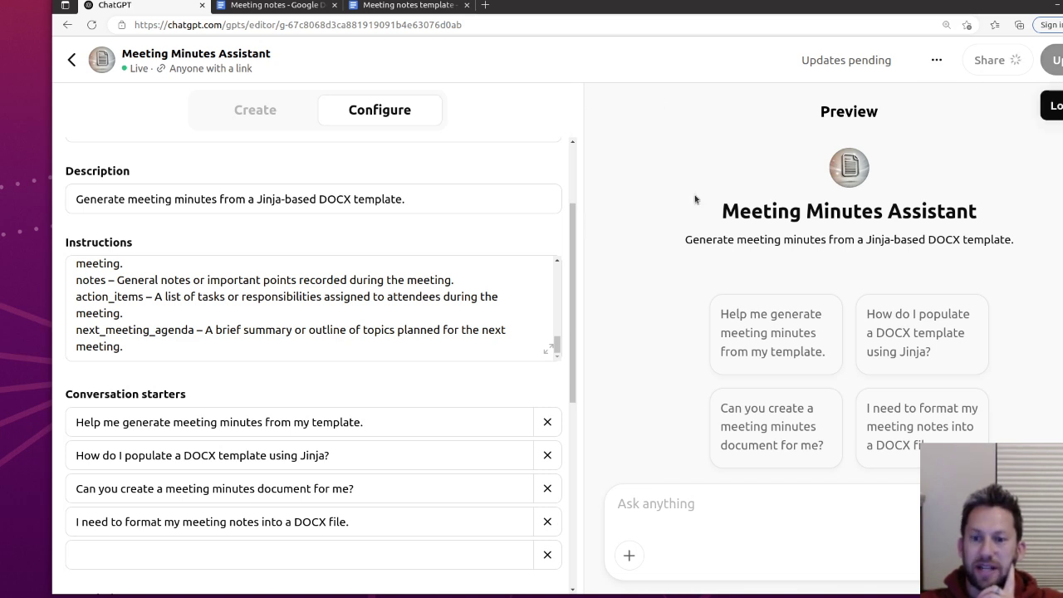
pyautogui.scroll(-1, 426, 288)
pyautogui.scroll(-5, 415, 299)
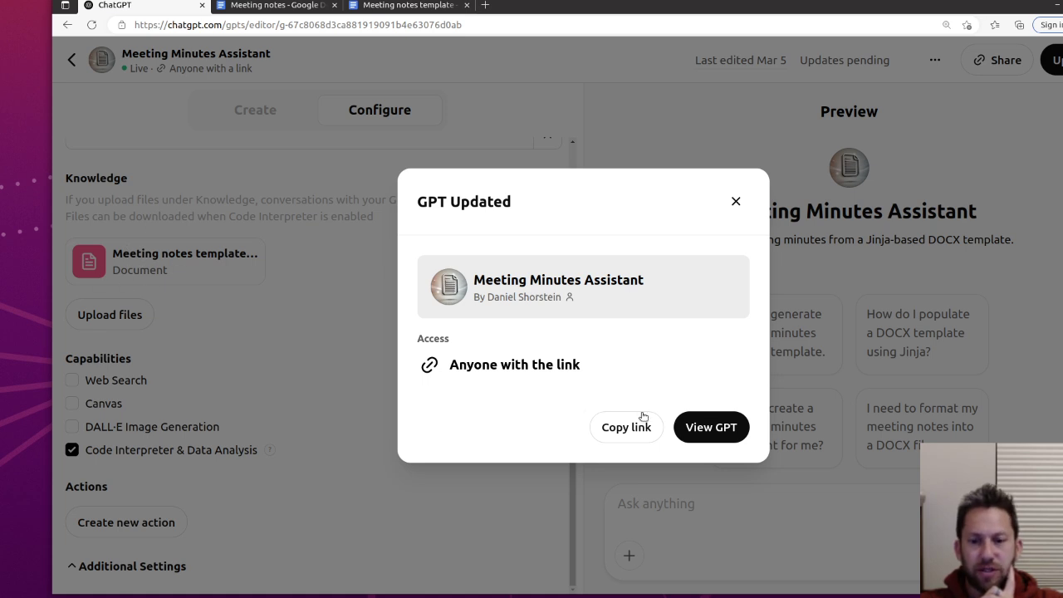
pyautogui.click(729, 431)
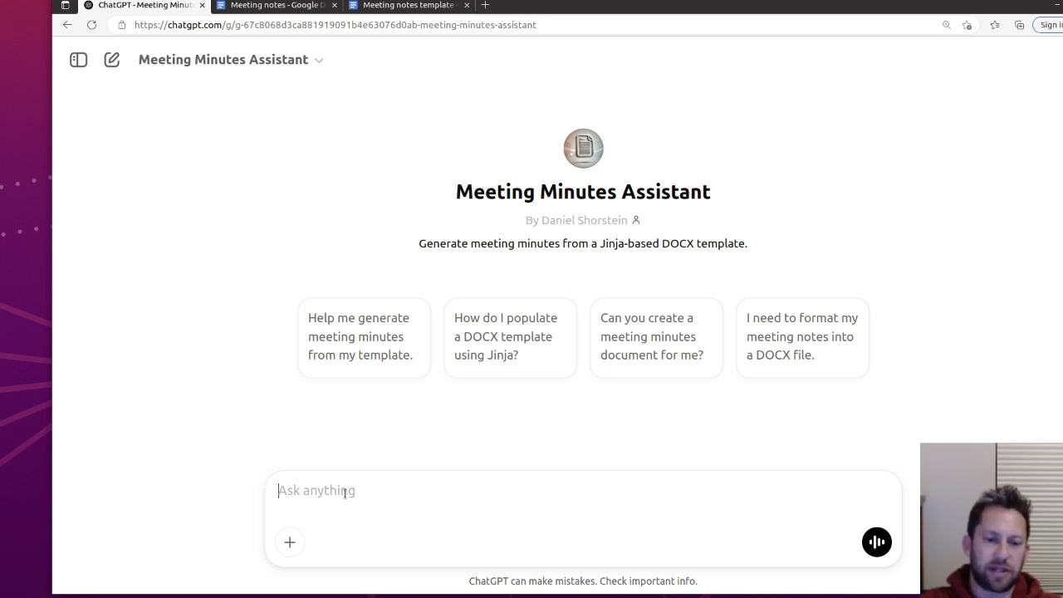
# Step: Send notes: 3/5/25 dessert-options meeting at the water cooler, three attendees, follow-up with the boss
pyautogui.write('meeting to discuss desssert o')
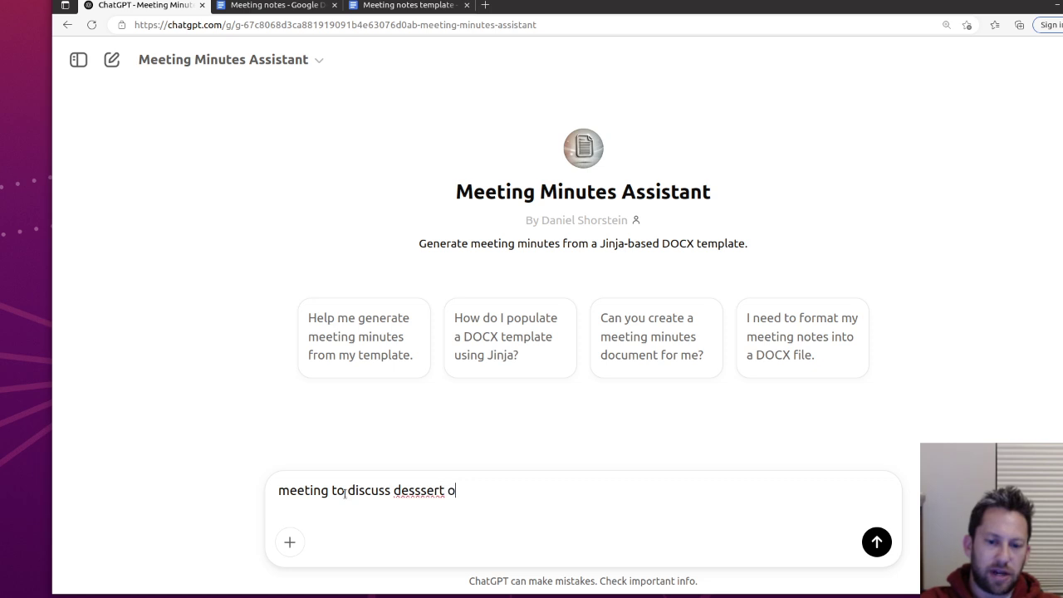
pyautogui.write('ption issues ')
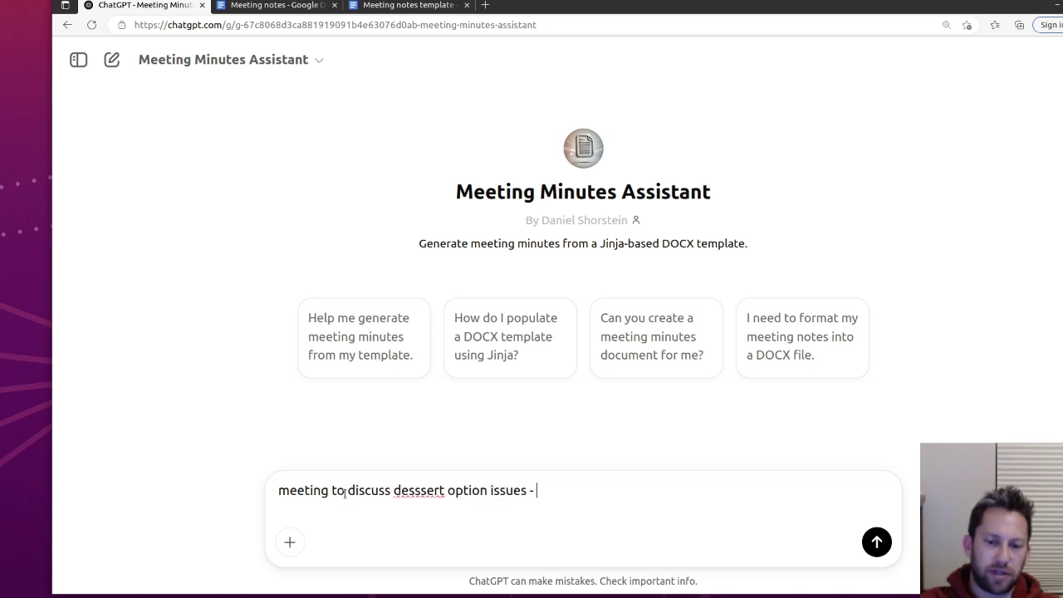
pyautogui.write('- 3/5')
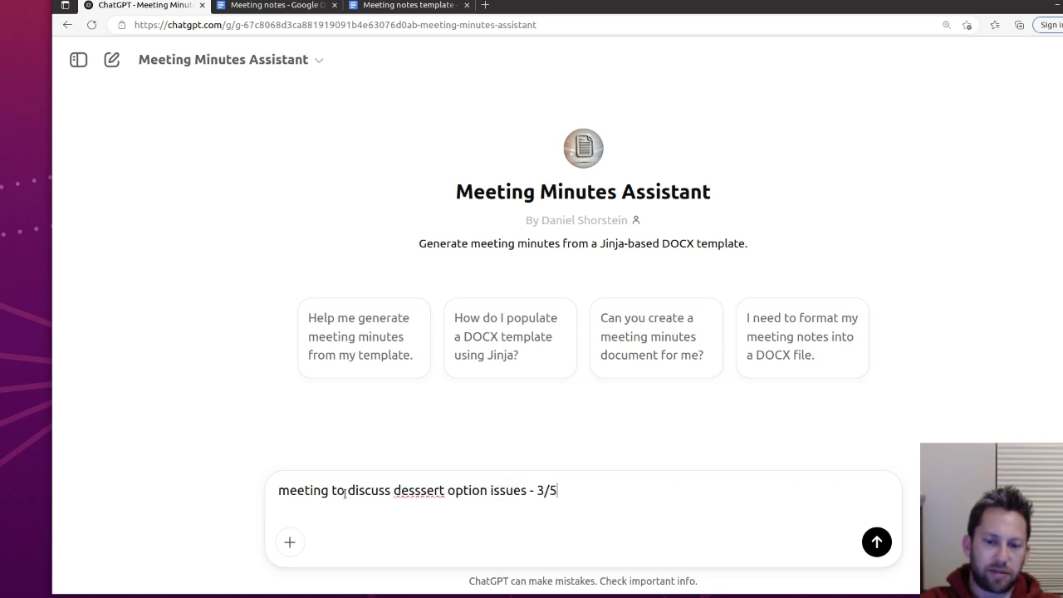
pyautogui.write('/25 at the water coooler. bob, sam, me (dan) and sara. we ')
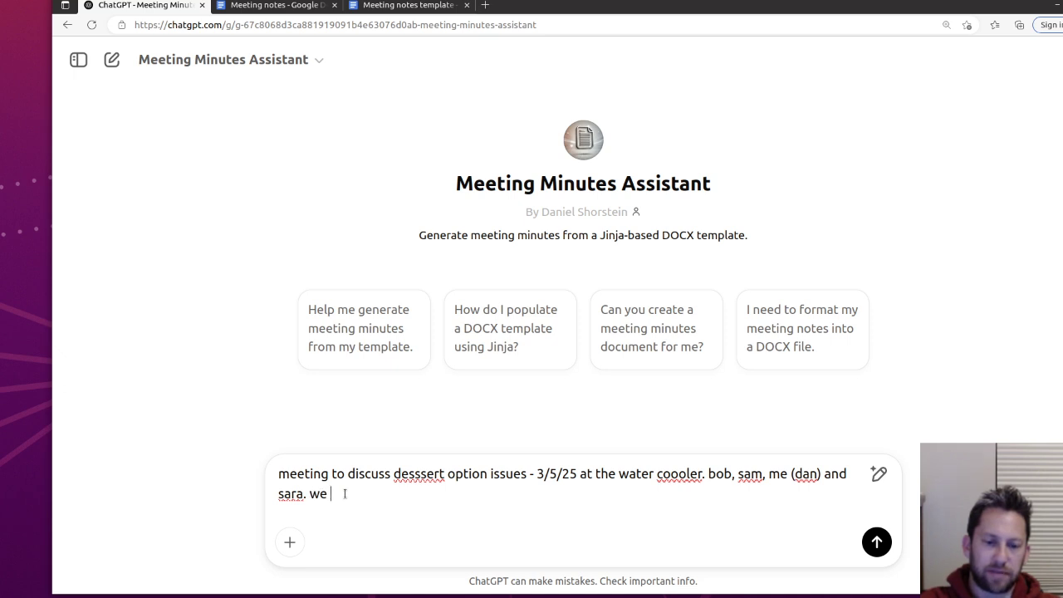
pyautogui.write('did not ha')
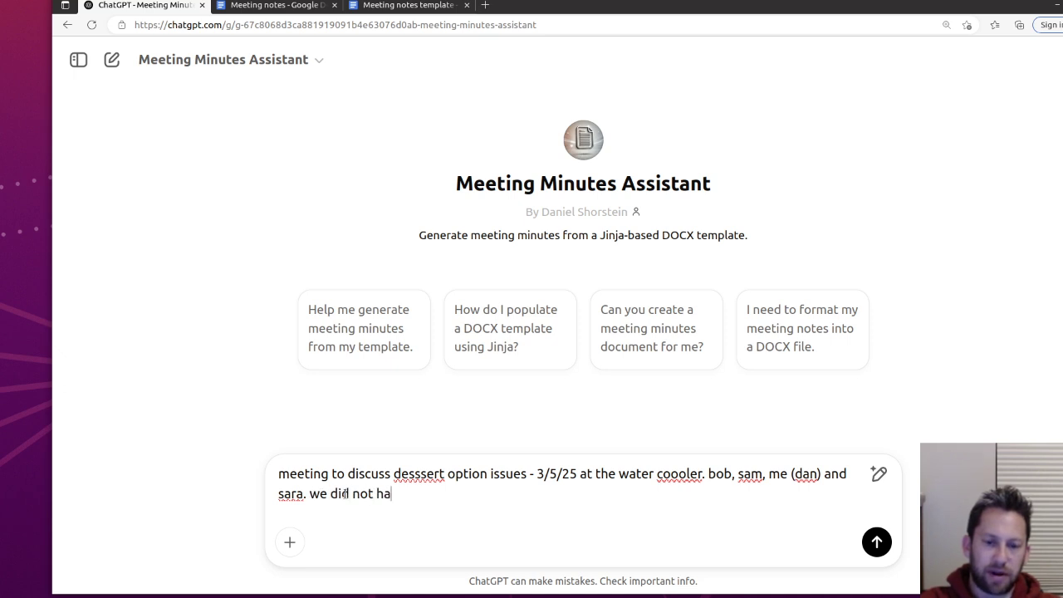
pyautogui.write('ve a prior meeting on this. ')
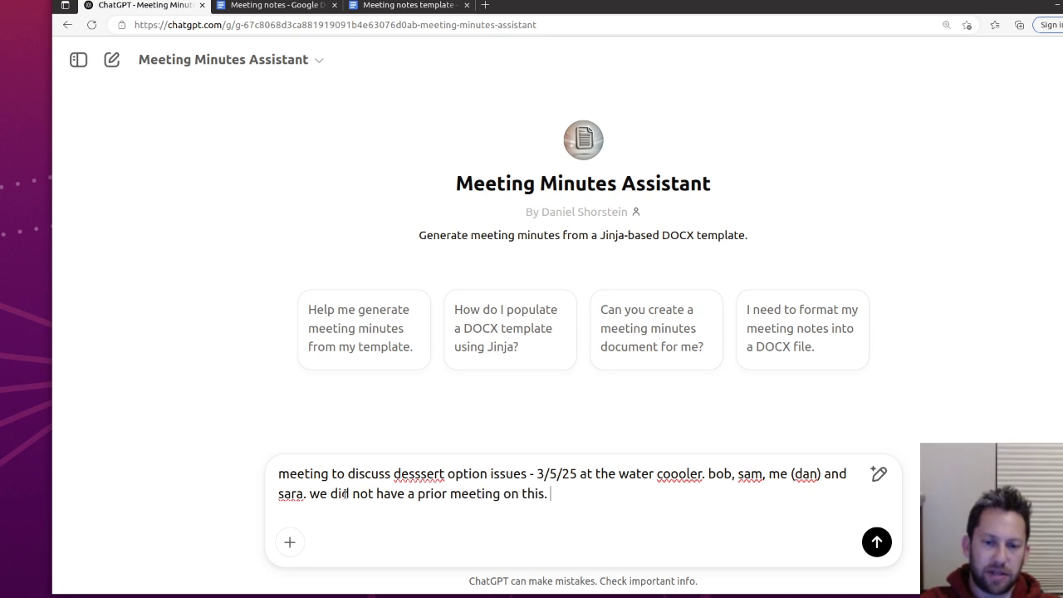
pyautogui.write('discusiosn focused on n')
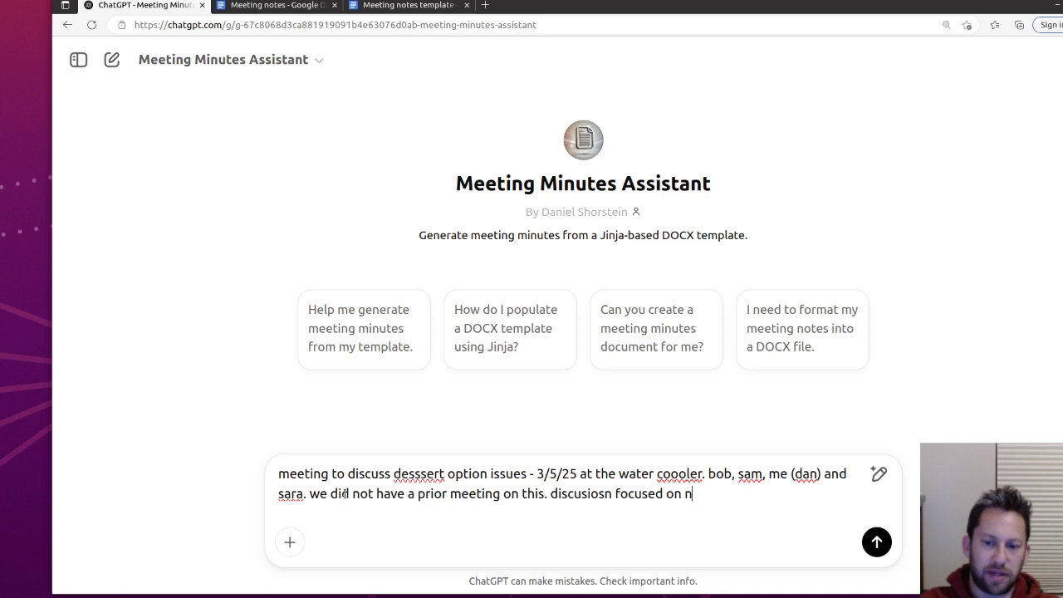
pyautogui.write('eeding more desert op')
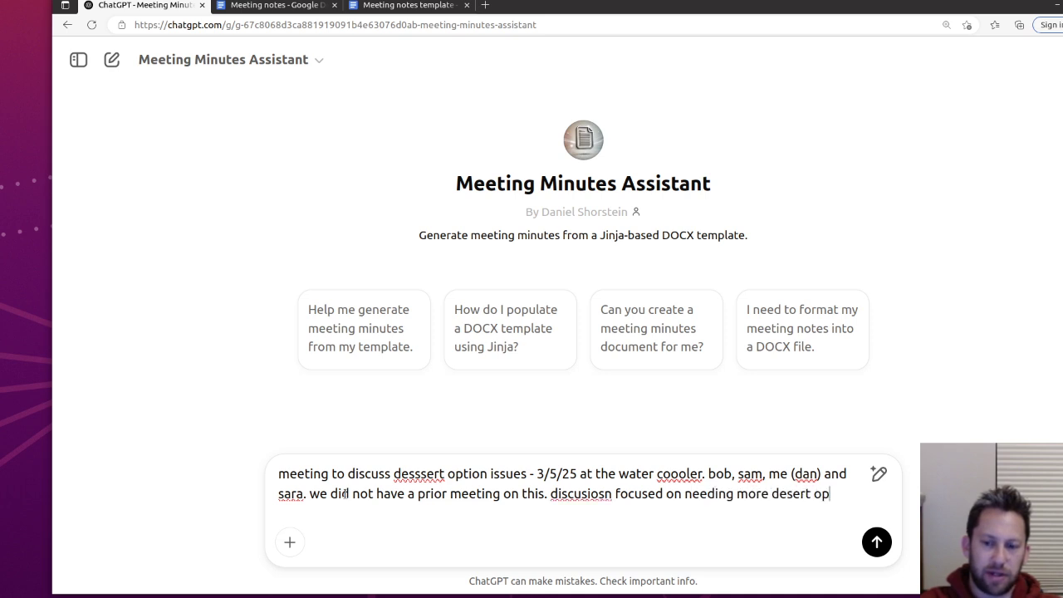
pyautogui.write('tions in  the cafet')
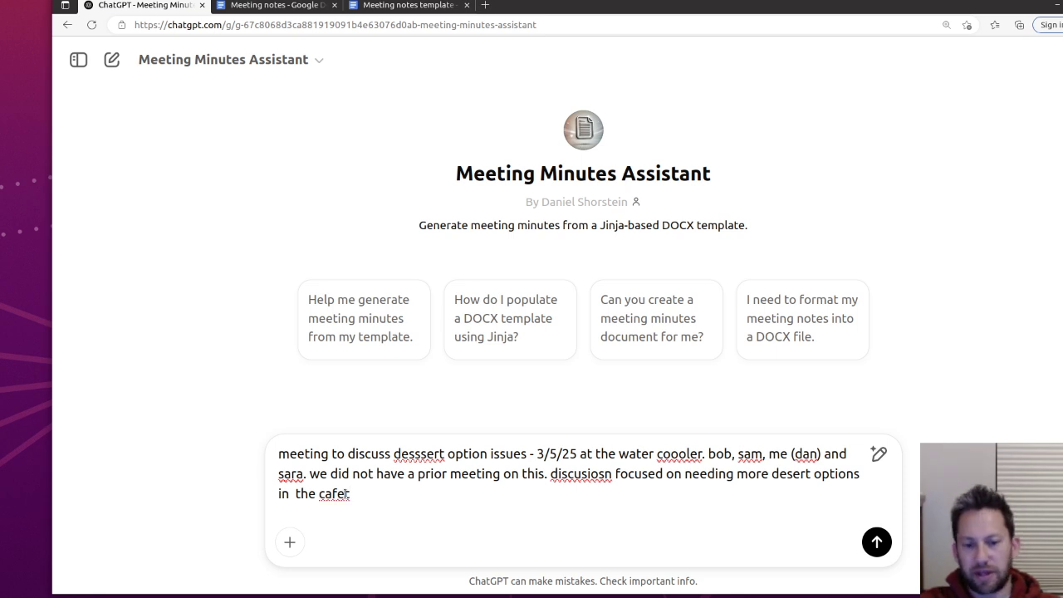
pyautogui.write('eria.')
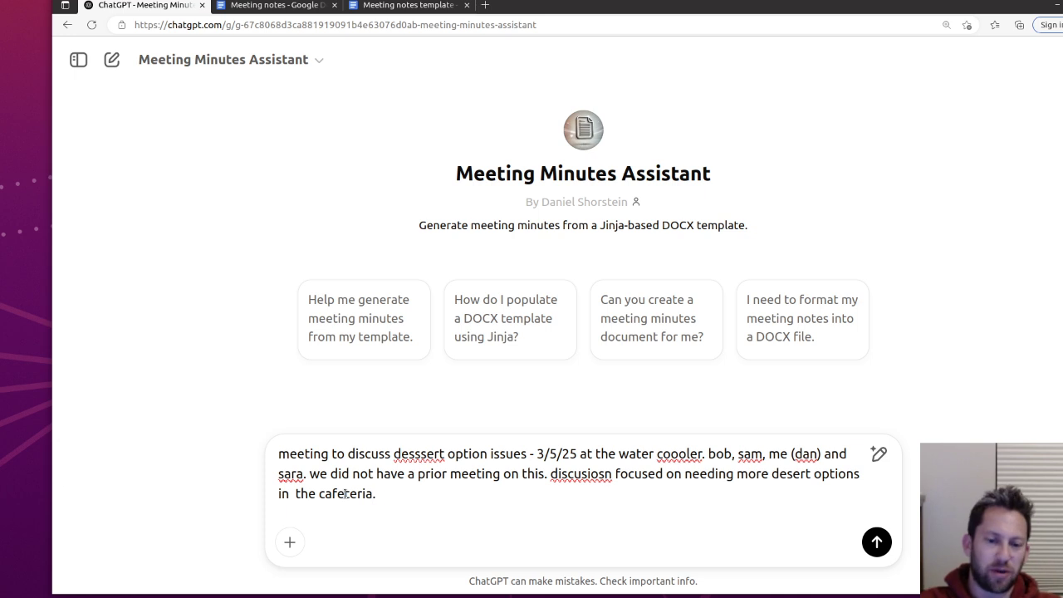
pyautogui.write("bob said he'd talk to the box")
pyautogui.press('BackSpace')
pyautogui.press('BackSpace')
pyautogui.write('ss')
pyautogui.press('BackSpace')
pyautogui.write('oss about f')
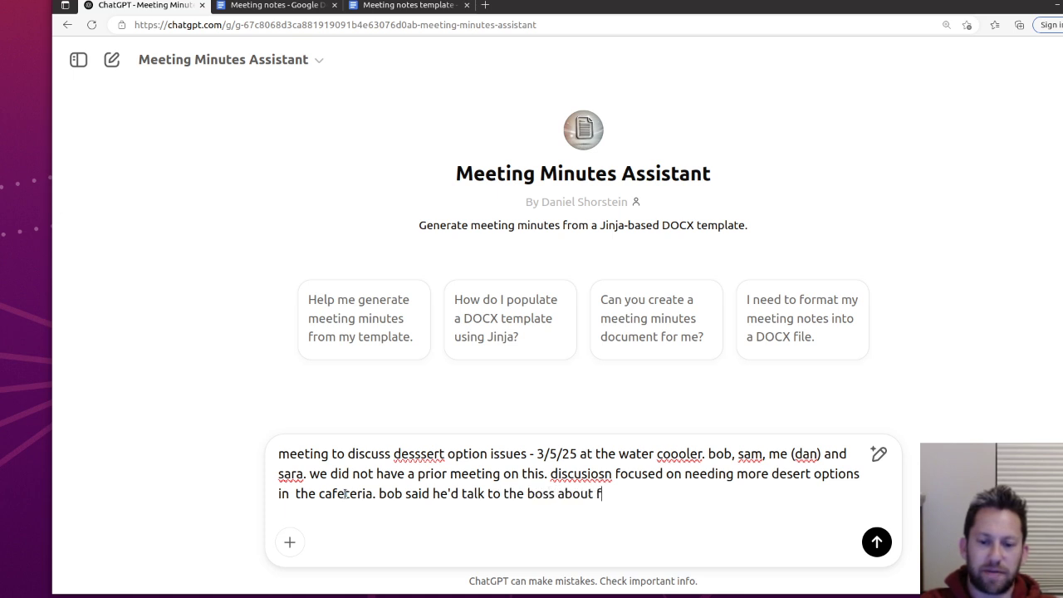
pyautogui.write('ixing this.')
pyautogui.press('Return')
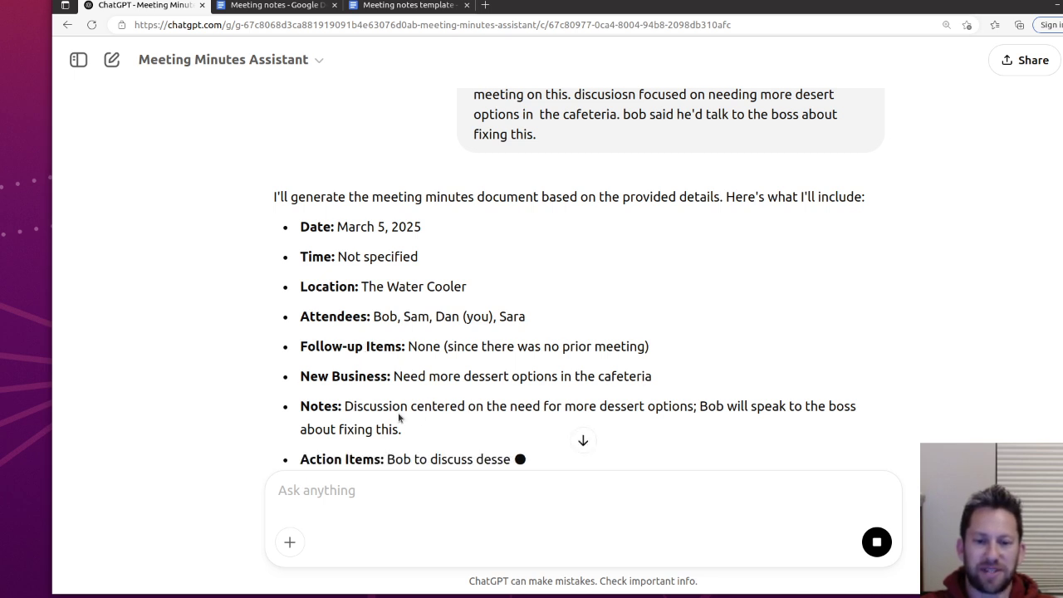
# Step: Download Meeting_Minutes_3-5-25.docx from the reply and open it
pyautogui.scroll(-1, 537, 398)
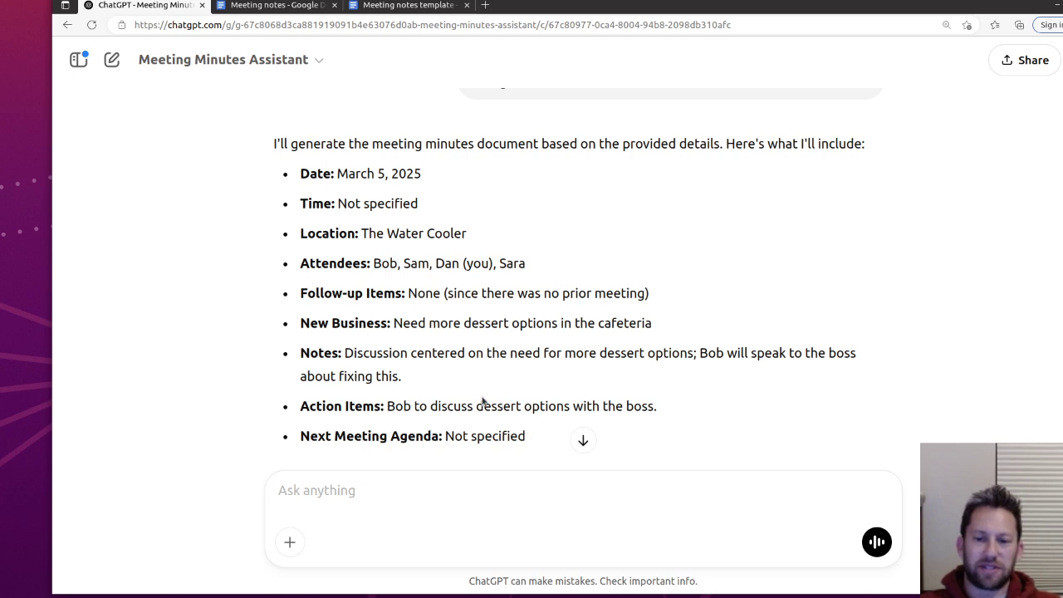
pyautogui.scroll(-3, 453, 388)
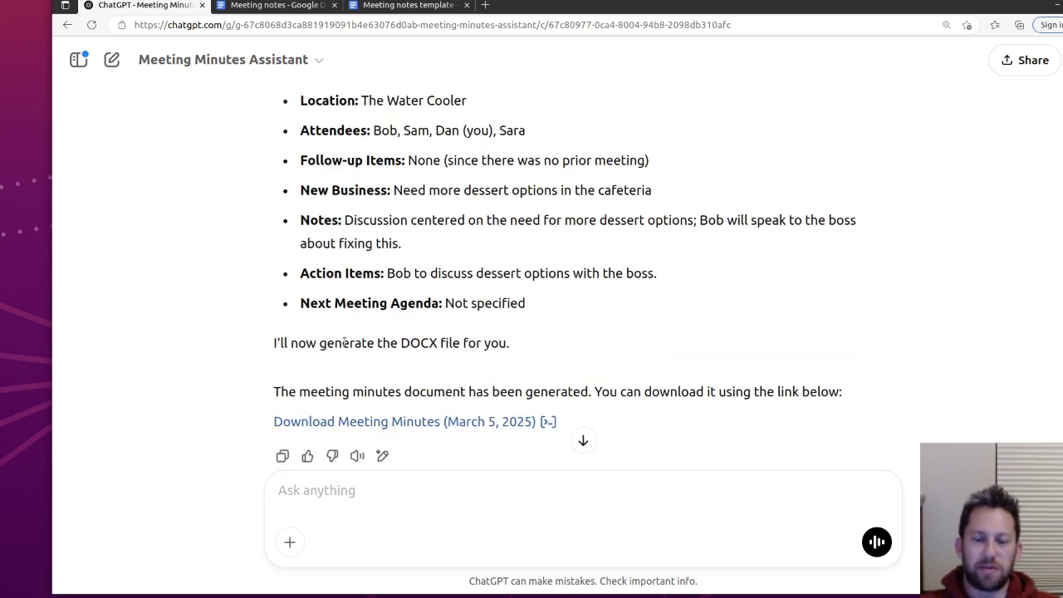
pyautogui.click(432, 427)
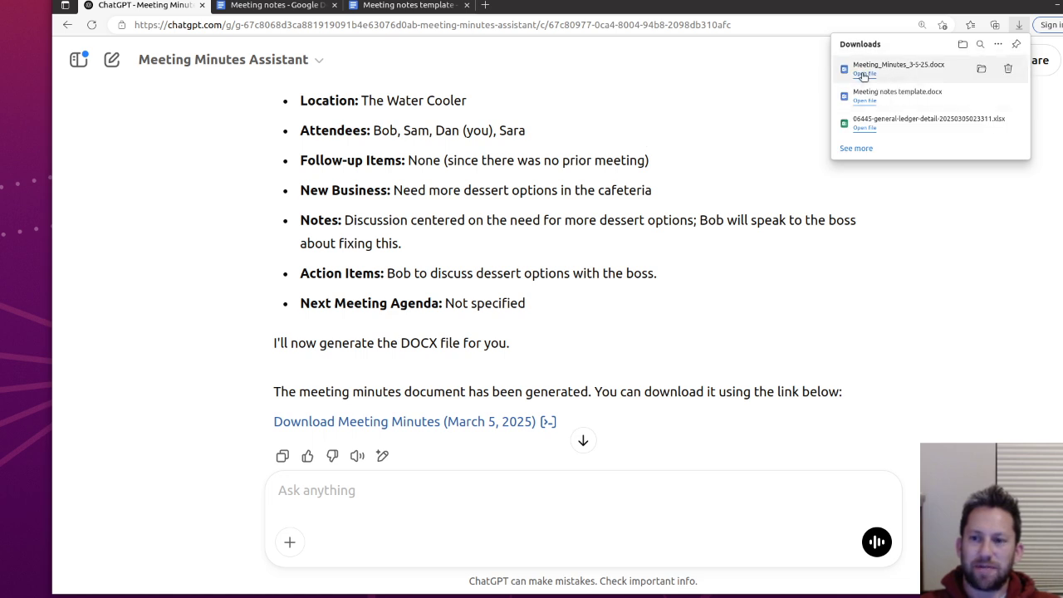
pyautogui.click(864, 74)
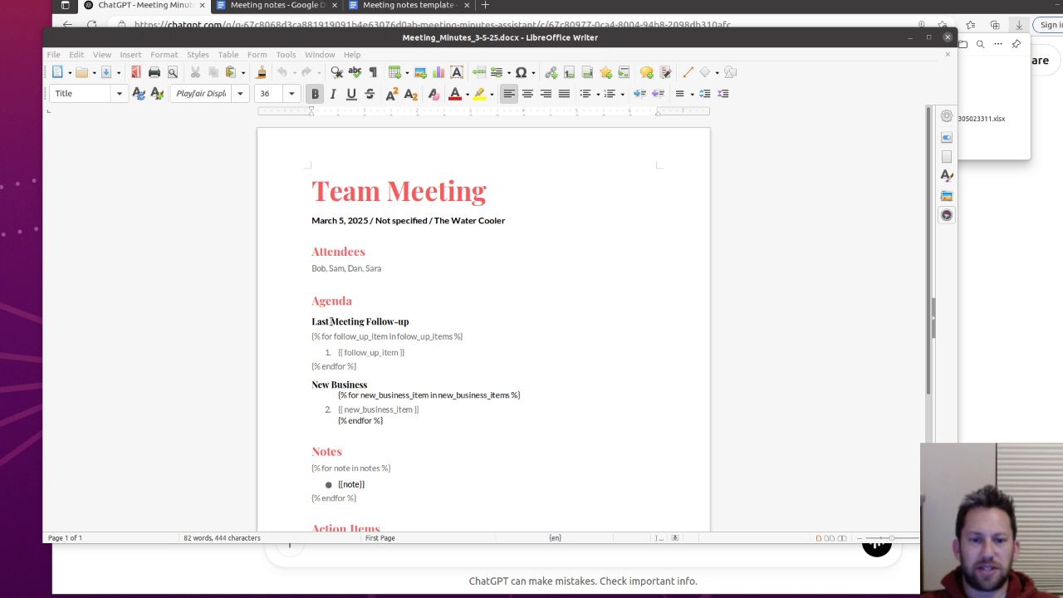
# Step: Check the unfilled follow-up and New Business loops and the filled date, then return to the template
pyautogui.moveTo(311, 336); pyautogui.dragTo(377, 368)
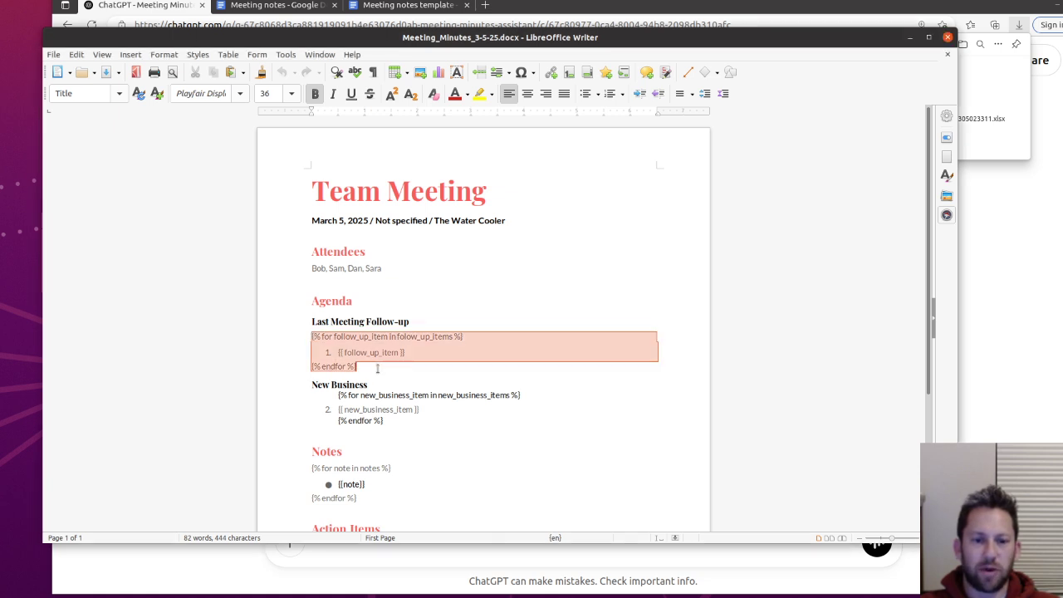
pyautogui.click(397, 423)
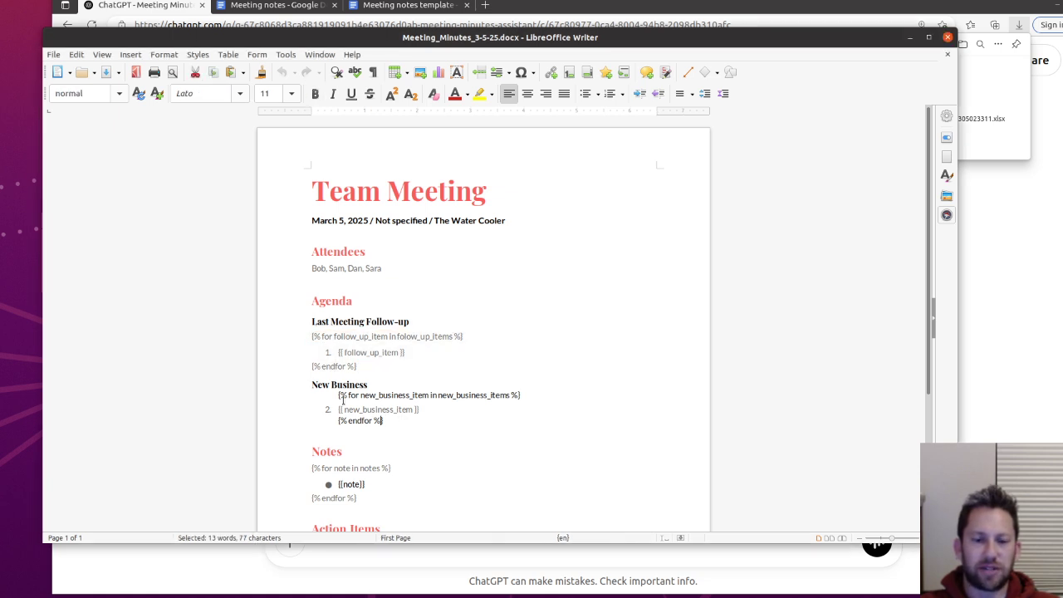
pyautogui.keyDown('shift'); pyautogui.click(340, 396); pyautogui.keyUp('shift')
pyautogui.scroll(-1, 355, 457)
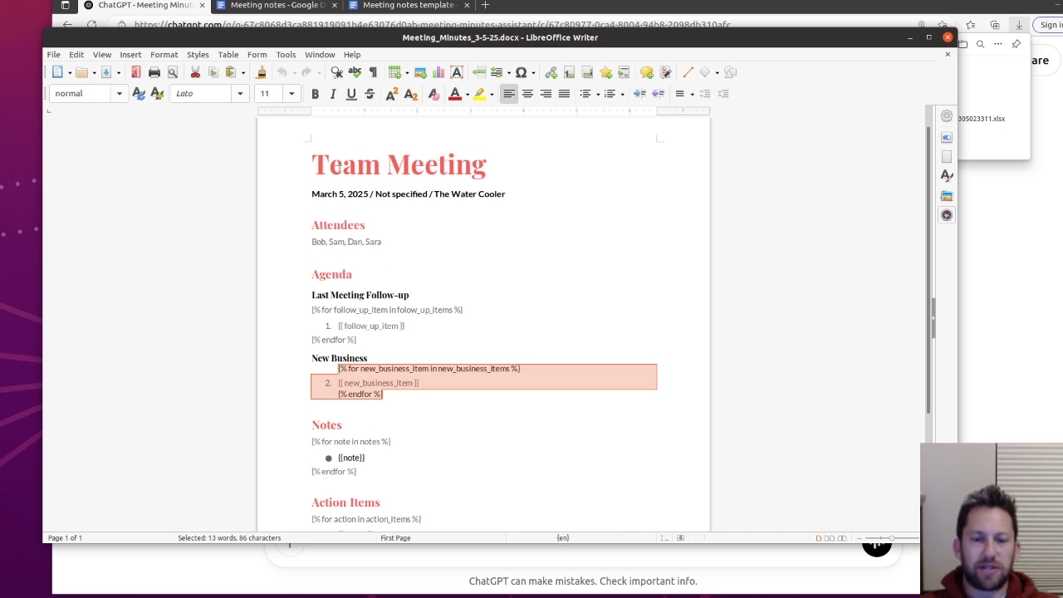
pyautogui.moveTo(305, 193); pyautogui.dragTo(368, 194)
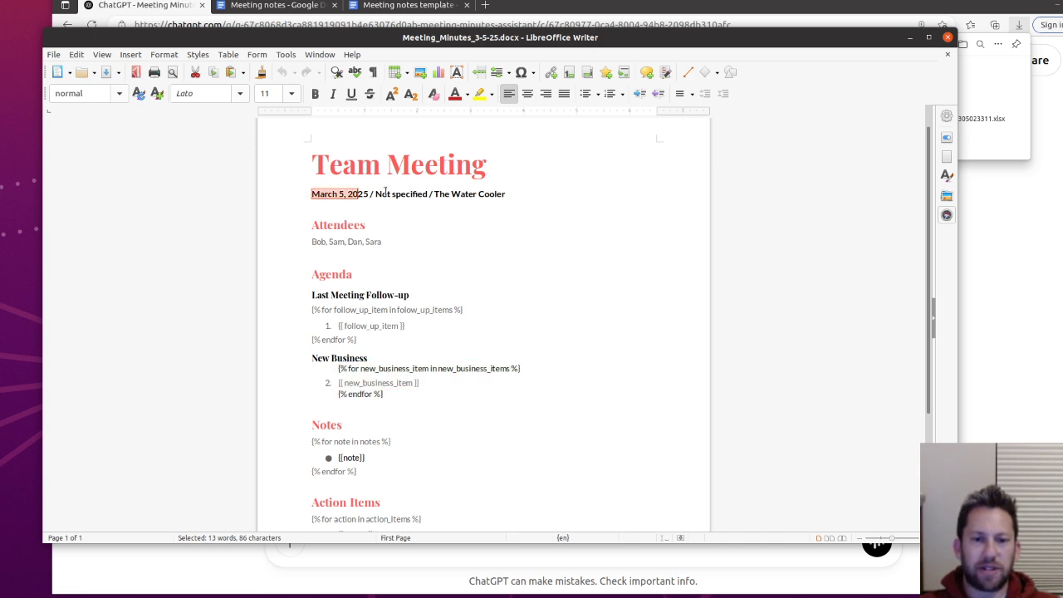
pyautogui.click(386, 193)
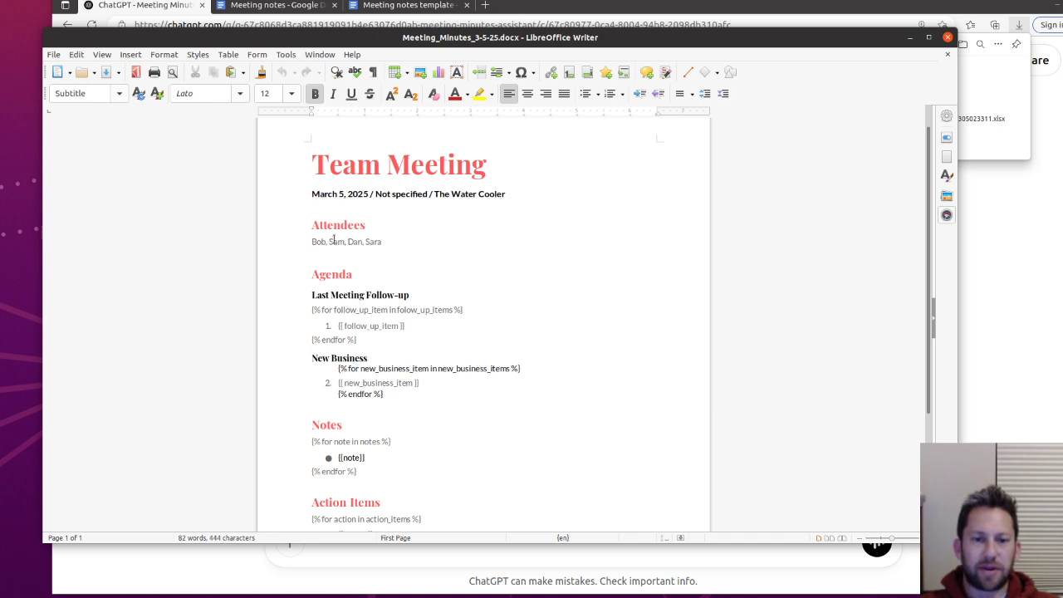
pyautogui.scroll(-4, 366, 283)
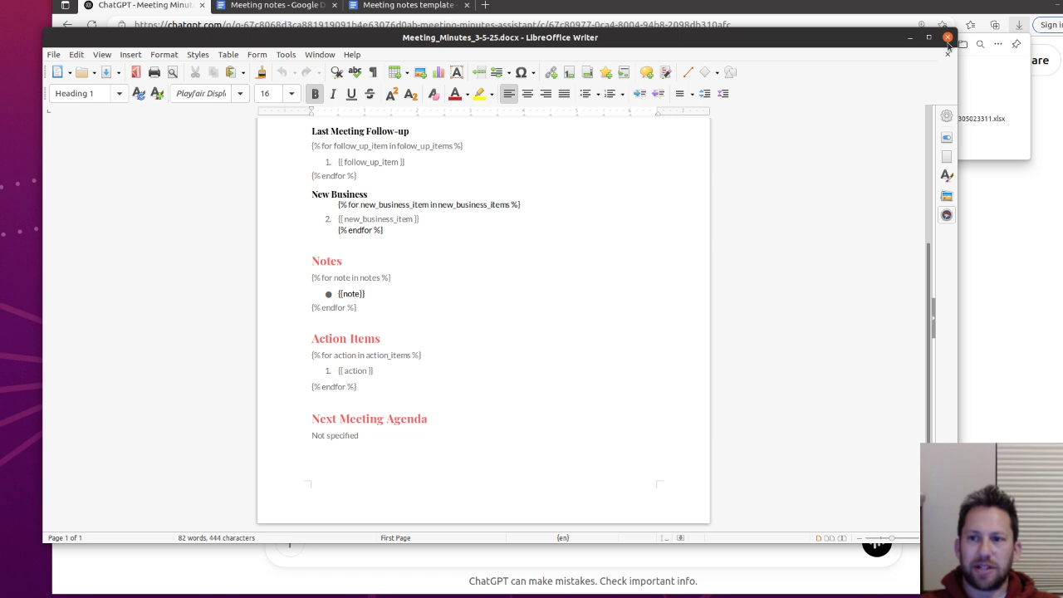
pyautogui.hotkey('alt', 'Tab')
pyautogui.click(390, 7)
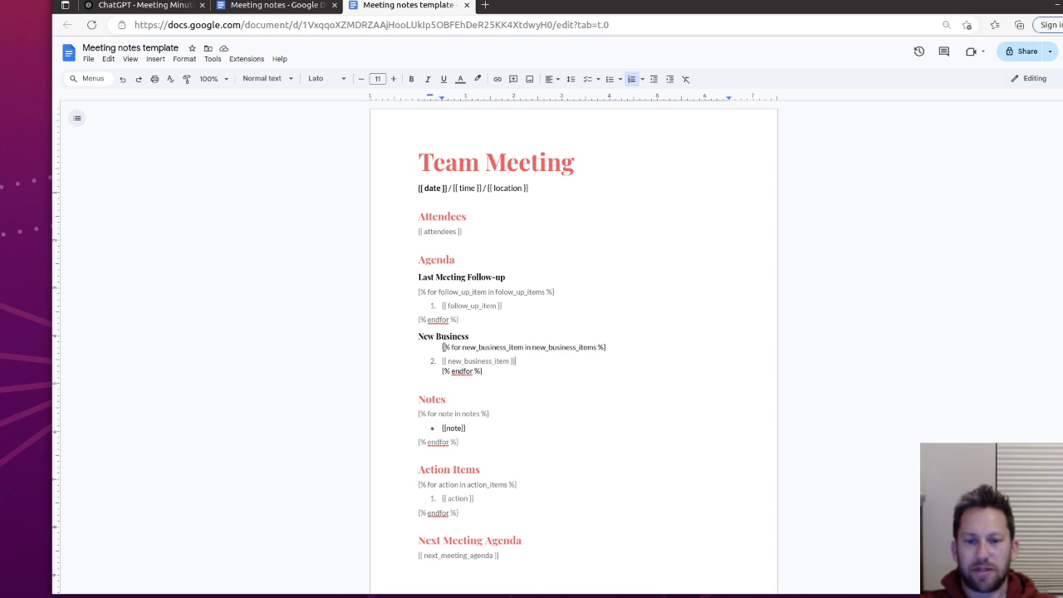
# Step: Replace the New Business loop with a single {{ new_business_items }} placeholder
pyautogui.moveTo(444, 347); pyautogui.dragTo(531, 347)
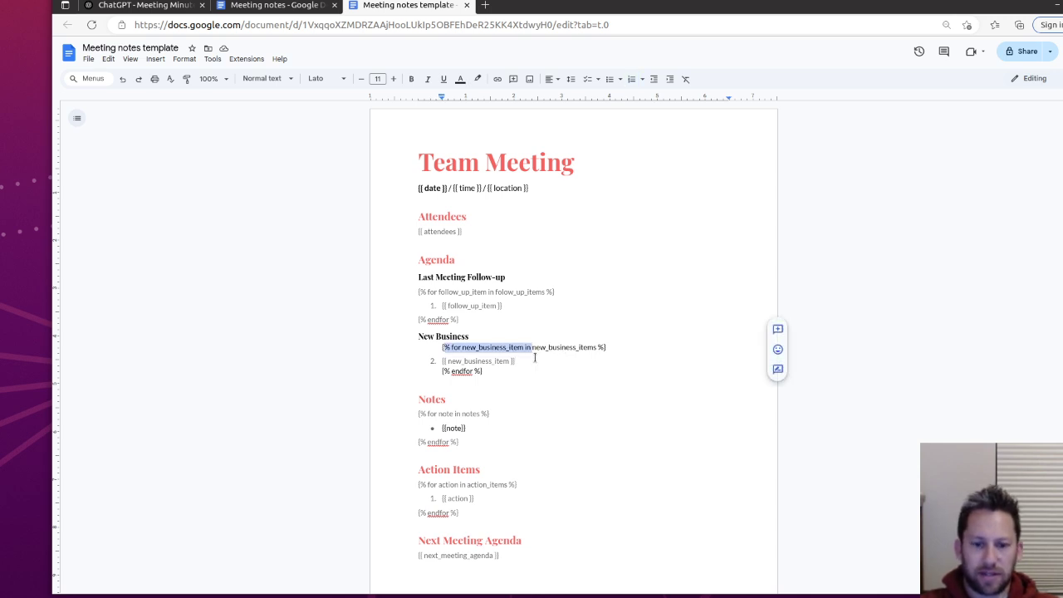
pyautogui.write('{{')
pyautogui.press('End')
pyautogui.press('BackSpace')
pyautogui.press('BackSpace')
pyautogui.write('}}')
pyautogui.press('BackSpace')
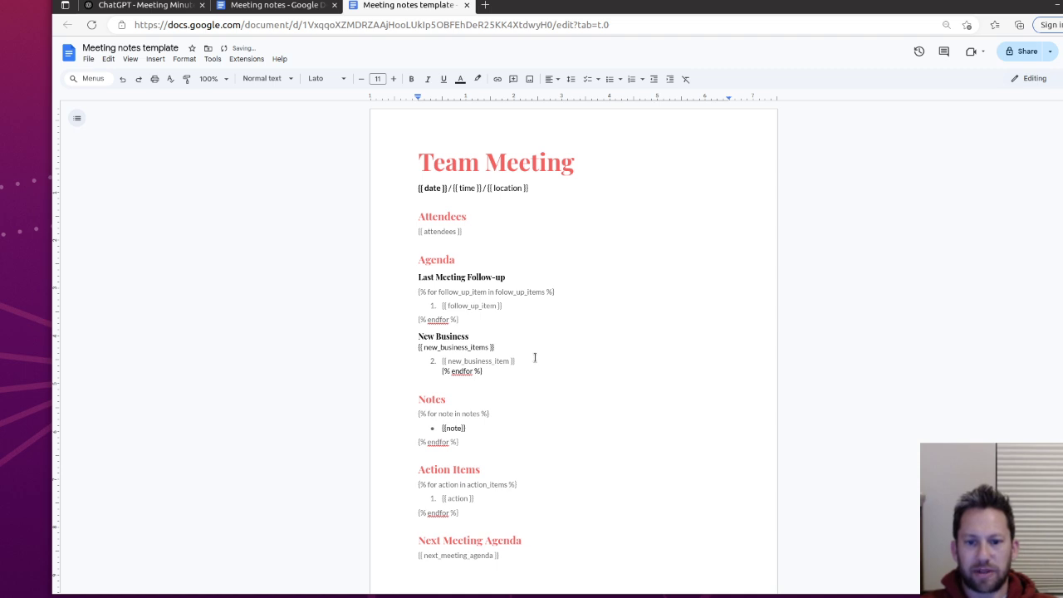
pyautogui.hotkey('shift', 'Down')
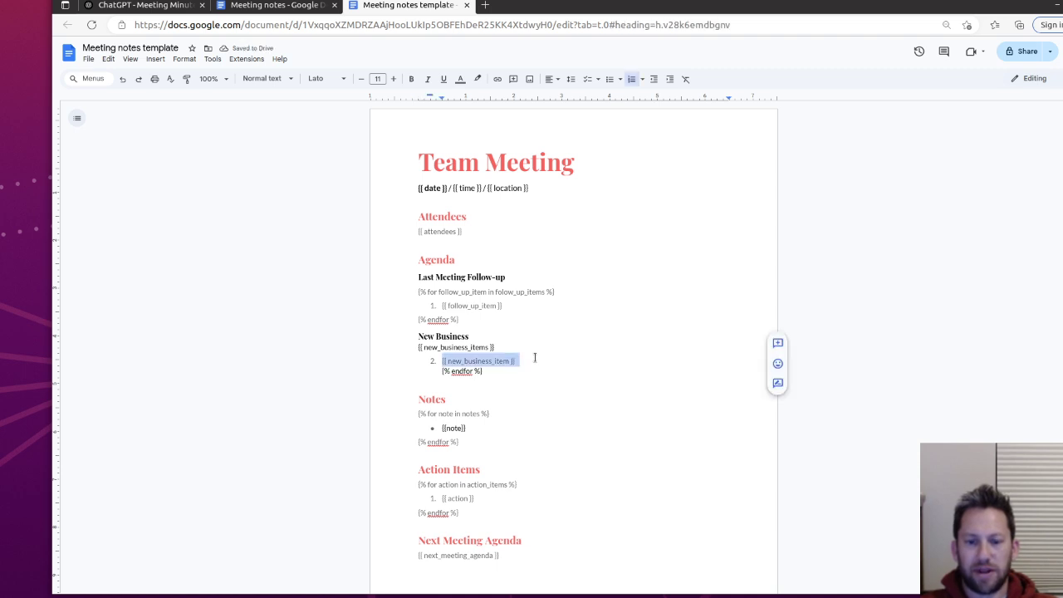
pyautogui.hotkey('shift', 'Down')
pyautogui.hotkey('shift', 'Down')
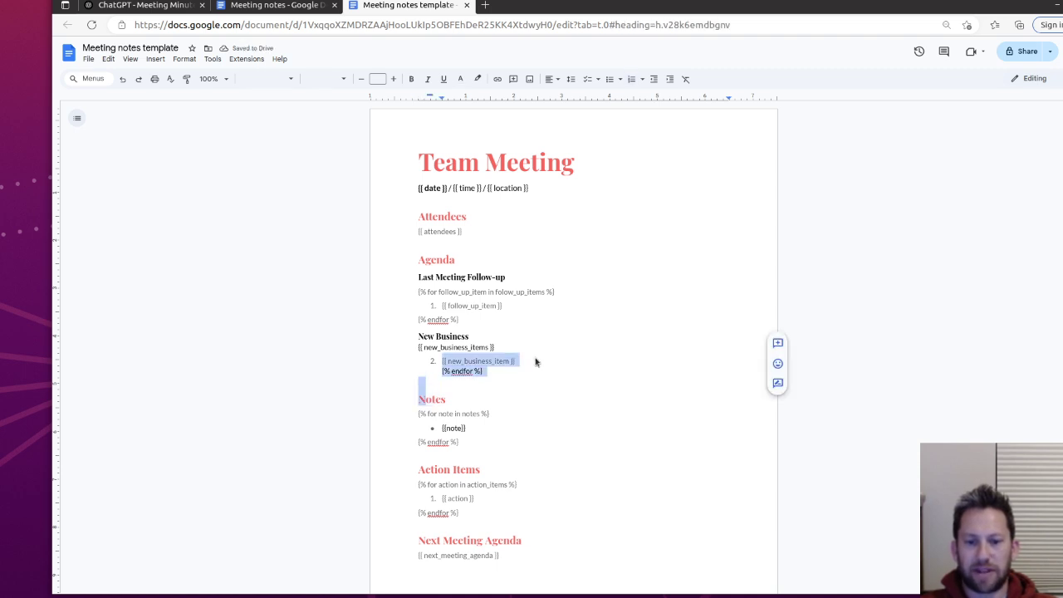
pyautogui.hotkey('shift', 'Up')
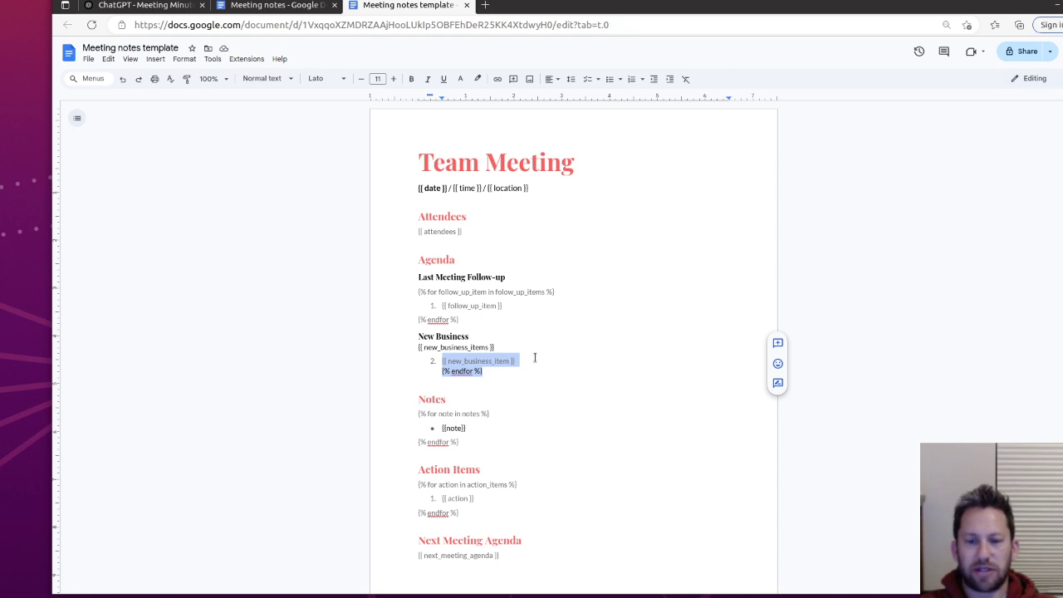
pyautogui.press('BackSpace')
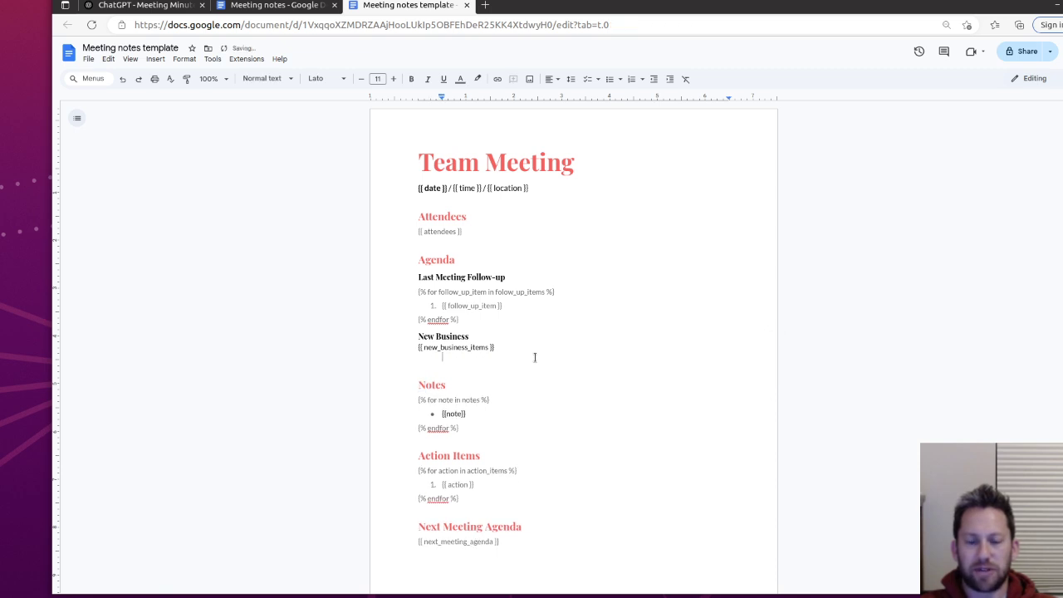
pyautogui.press('BackSpace')
pyautogui.press('BackSpace')
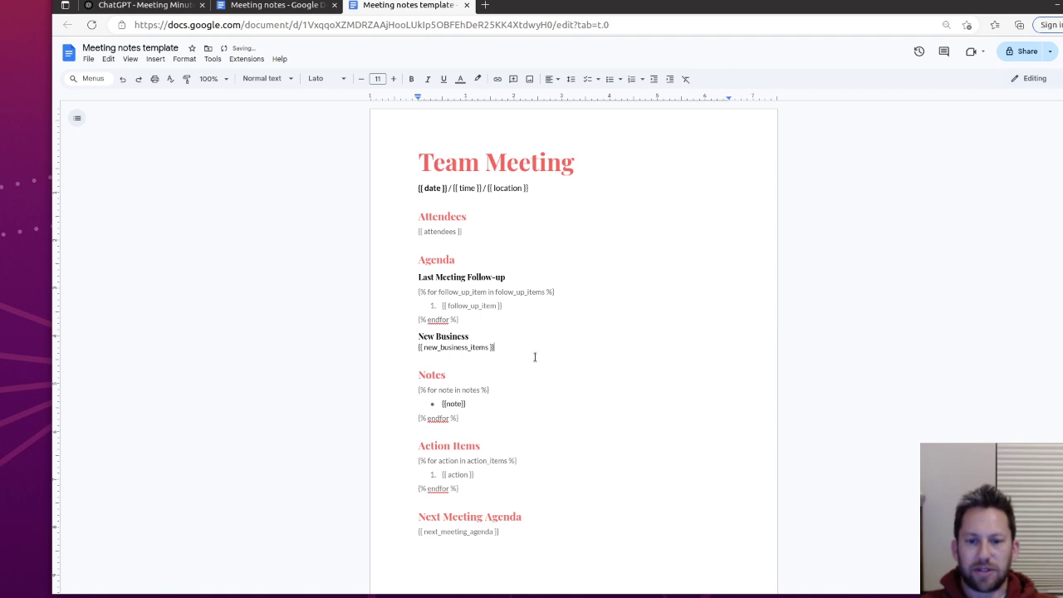
# Step: Turn the Notes and Action Items loops into {{ notes }} and {{ action_items }} placeholders
pyautogui.moveTo(467, 420); pyautogui.dragTo(412, 391)
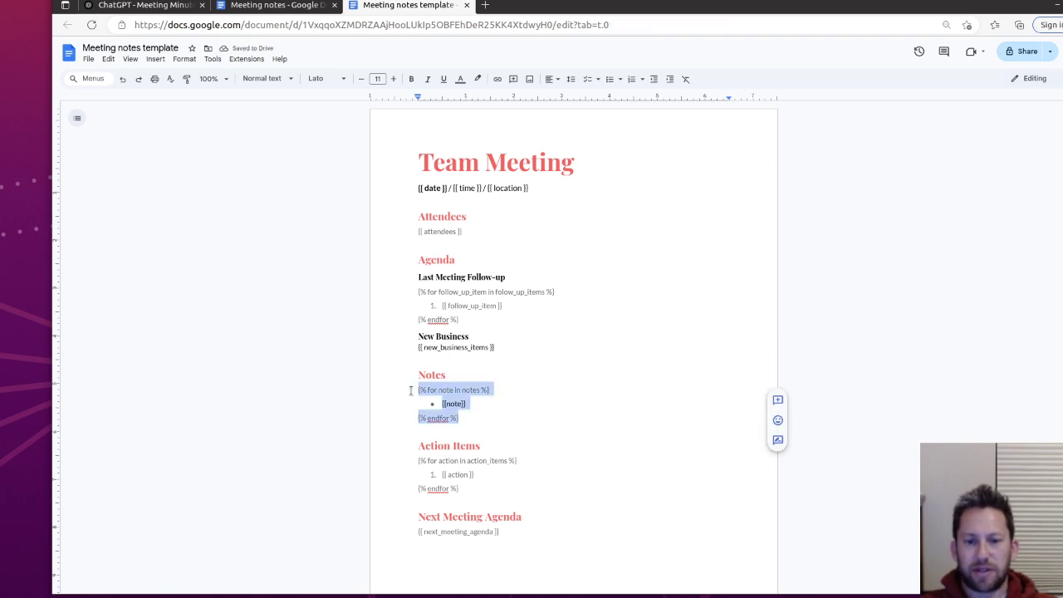
pyautogui.write('{{ notes ')
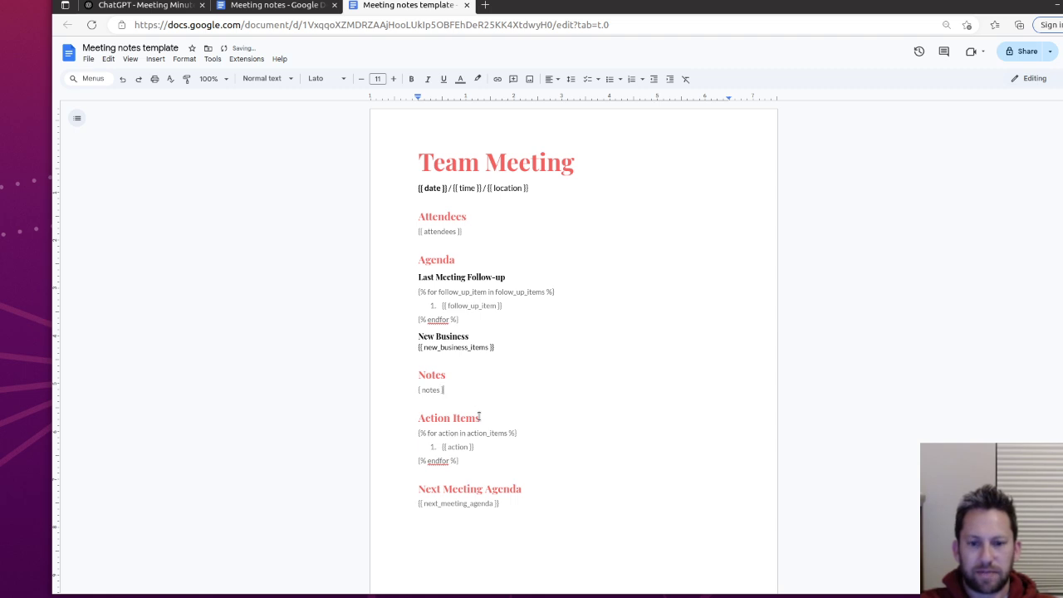
pyautogui.write('{')
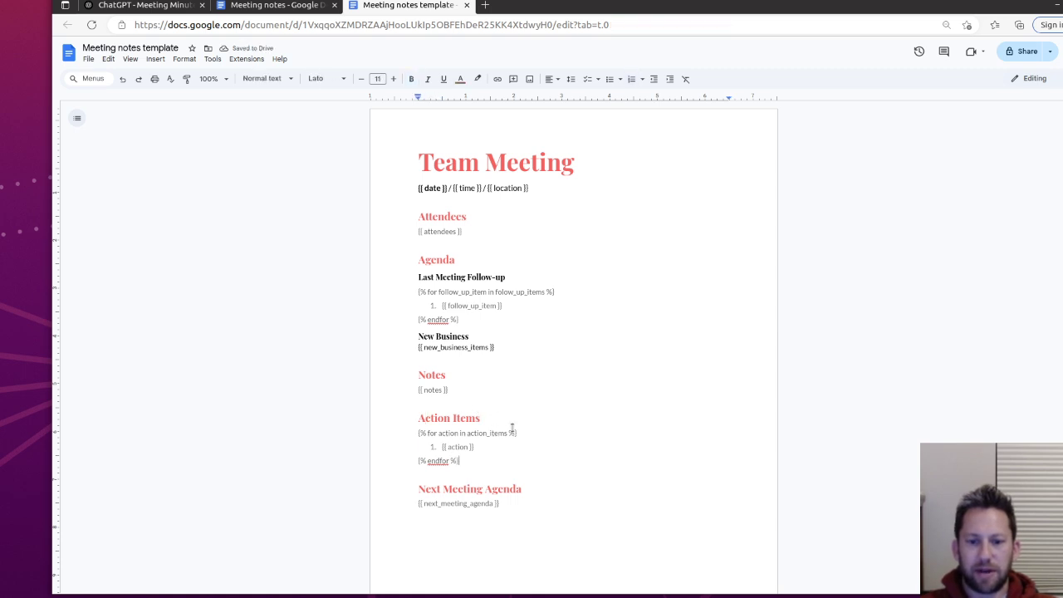
pyautogui.moveTo(510, 433); pyautogui.dragTo(459, 461)
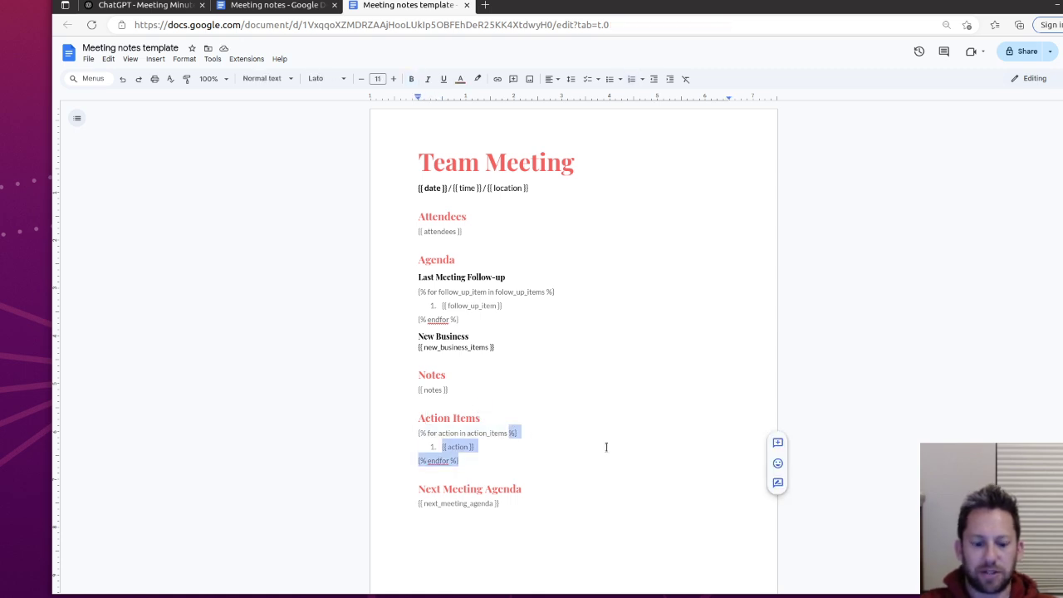
pyautogui.press('BackSpace')
pyautogui.write('}}')
pyautogui.press('Delete')
pyautogui.press('Delete')
pyautogui.press('Delete')
pyautogui.press('Delete')
pyautogui.press('Delete')
pyautogui.press('Delete')
pyautogui.press('Delete')
pyautogui.press('Delete')
pyautogui.press('Delete')
pyautogui.press('Delete')
pyautogui.press('Delete')
pyautogui.press('Delete')
pyautogui.press('Delete')
pyautogui.press('Delete')
pyautogui.press('Delete')
pyautogui.press('Delete')
pyautogui.press('Delete')
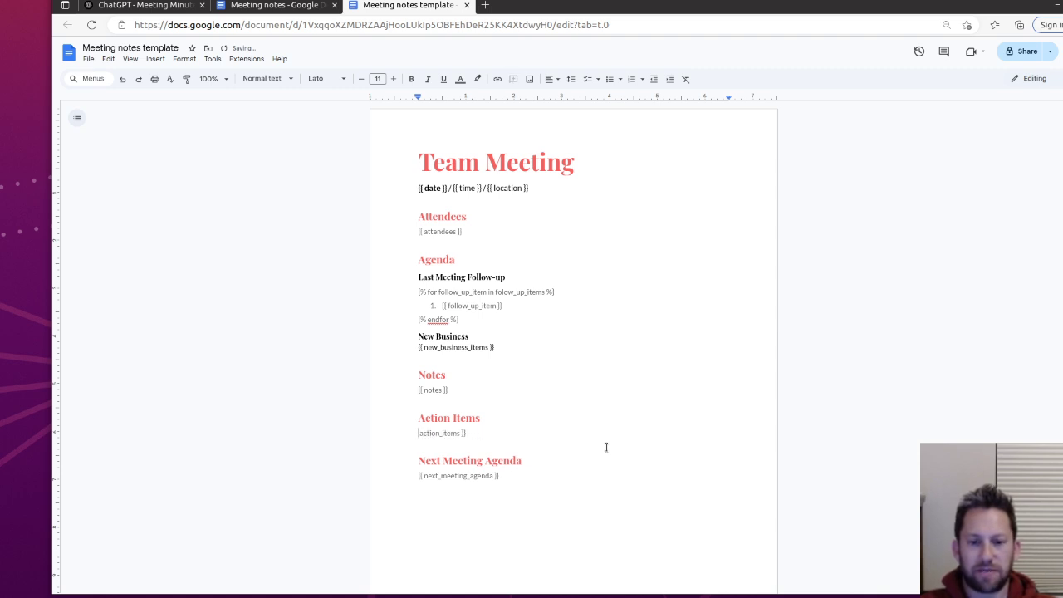
pyautogui.write('{{')
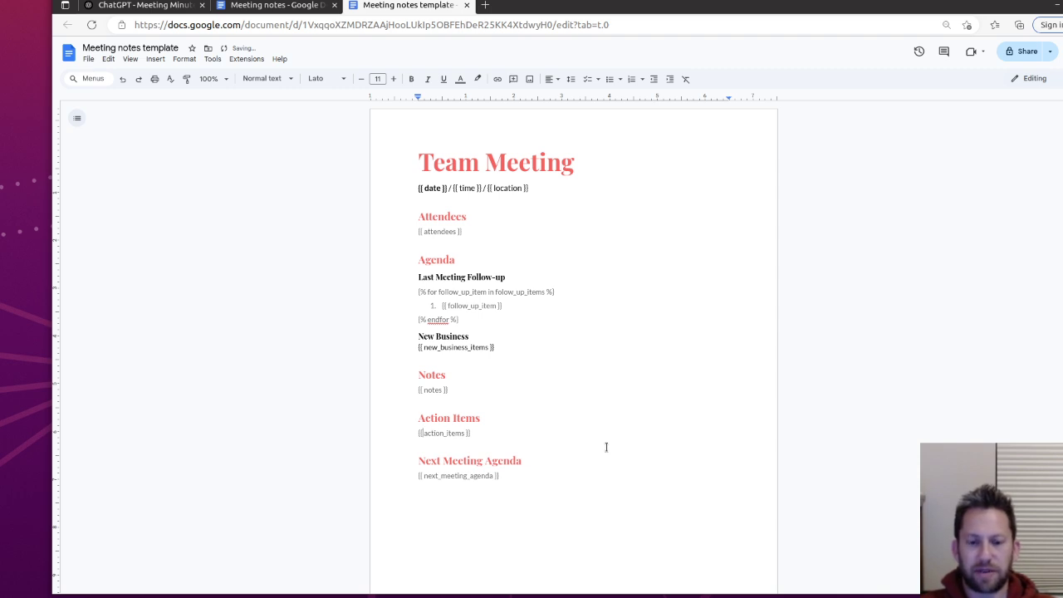
pyautogui.press('Down')
pyautogui.press('Down')
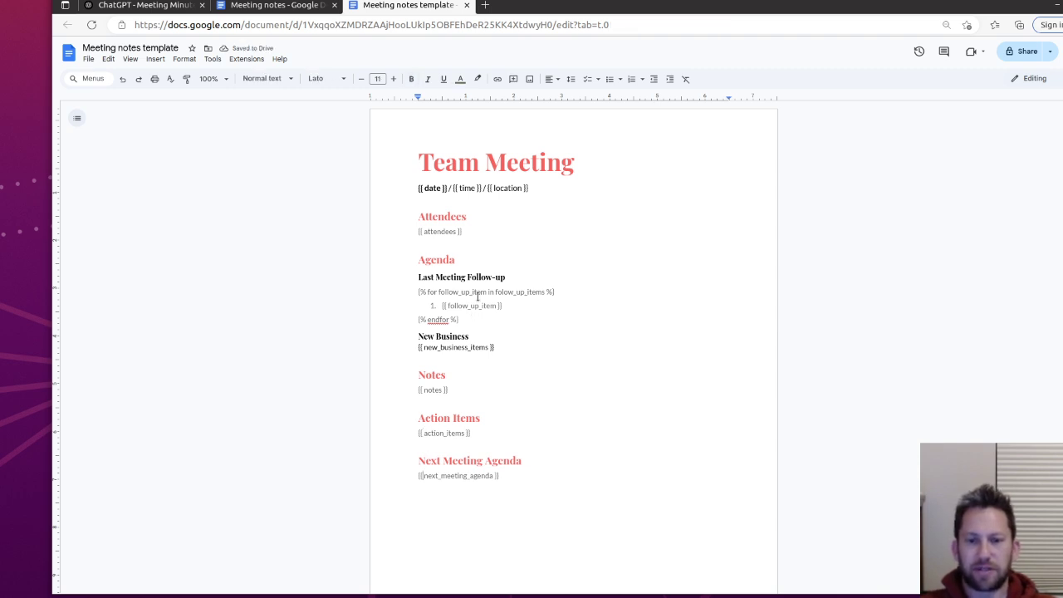
# Step: Replace the follow-up loop with a single {{ follow_up_items }} placeholder
pyautogui.moveTo(506, 297); pyautogui.dragTo(558, 290)
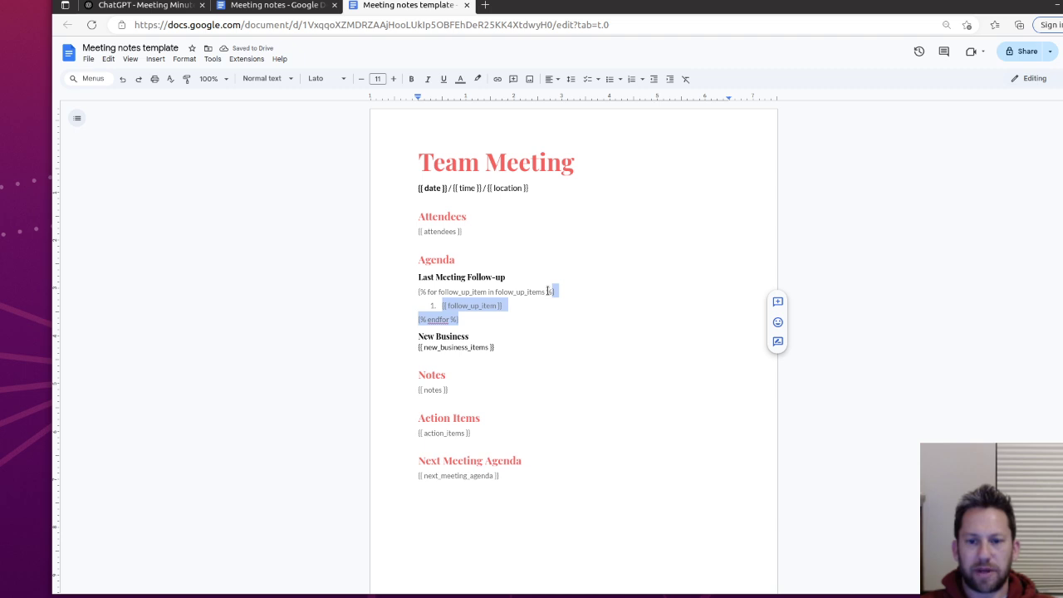
pyautogui.press('BackSpace')
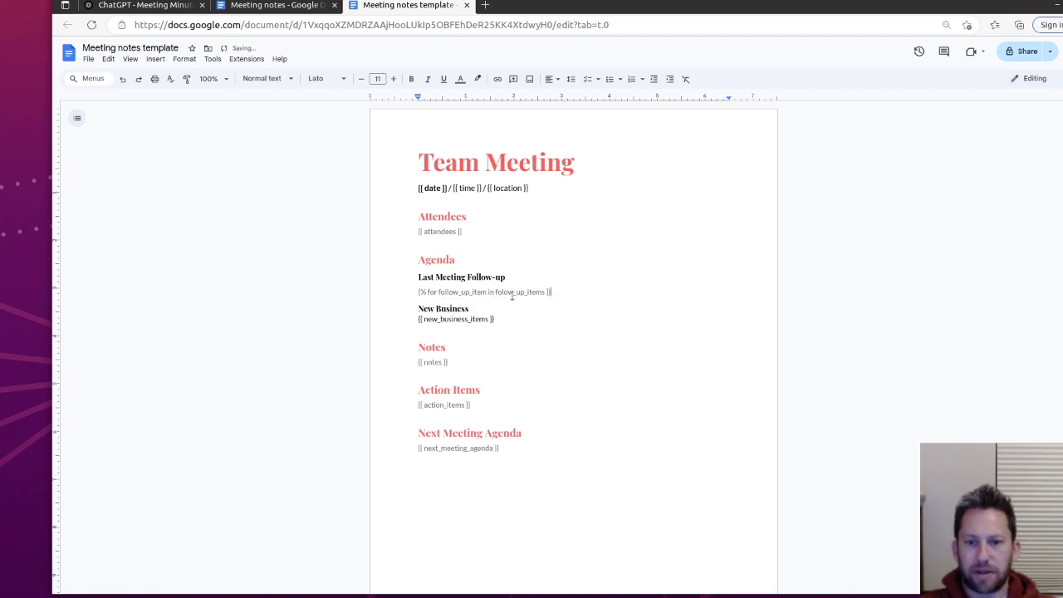
pyautogui.write('}')
pyautogui.moveTo(414, 292); pyautogui.dragTo(493, 292)
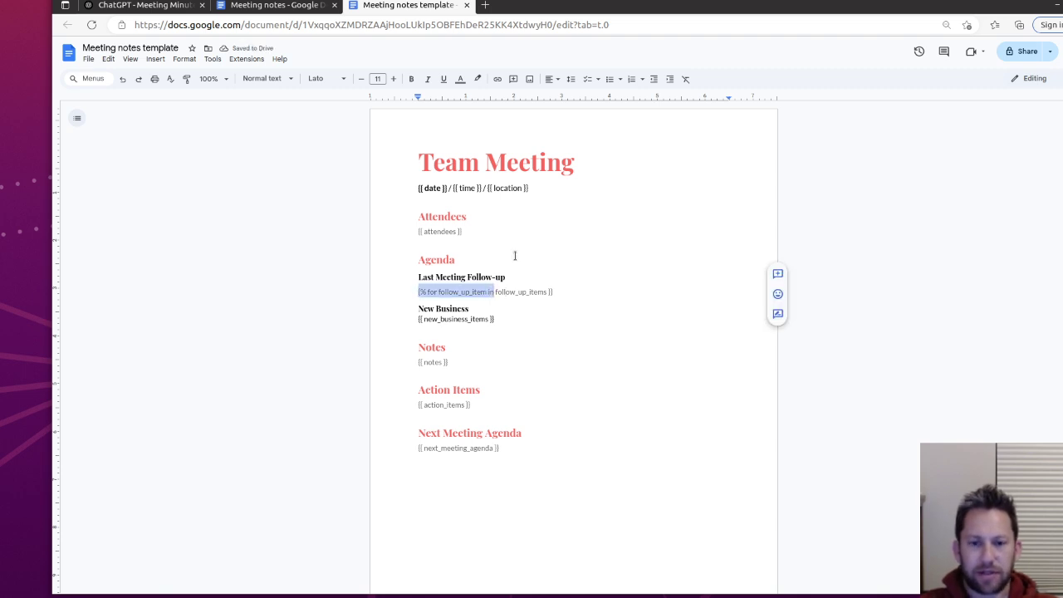
pyautogui.write('{{')
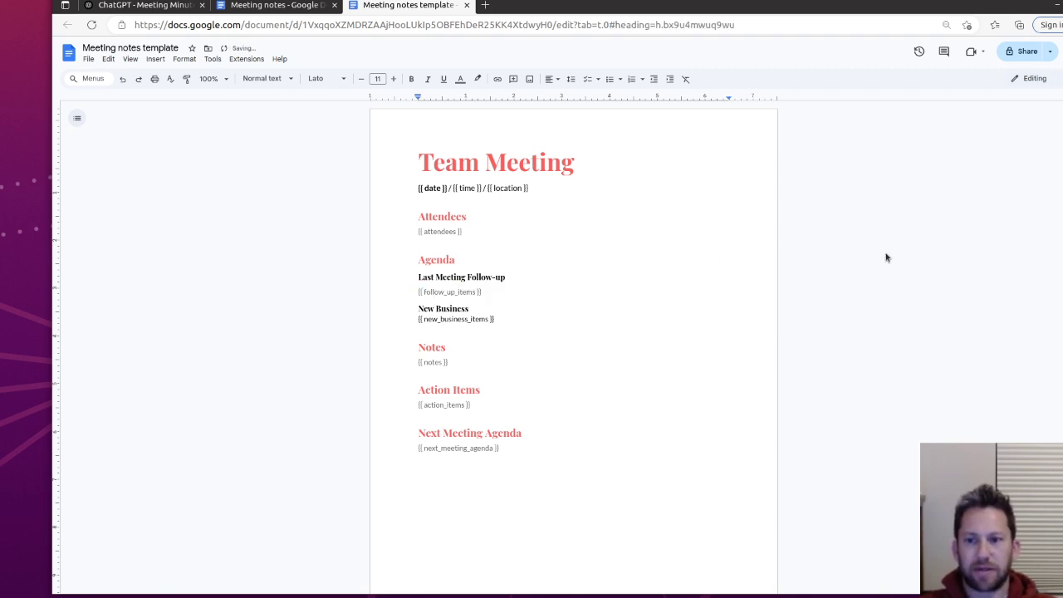
pyautogui.press('Up')
pyautogui.press('Up')
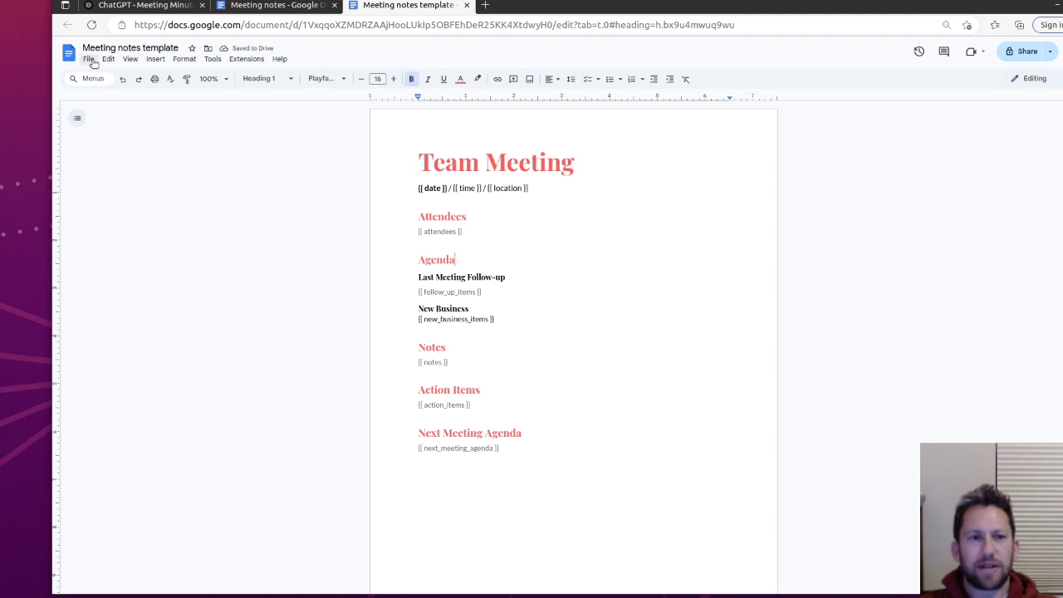
# Step: Download the edited template as a Microsoft Word (.docx) file
pyautogui.click(89, 59)
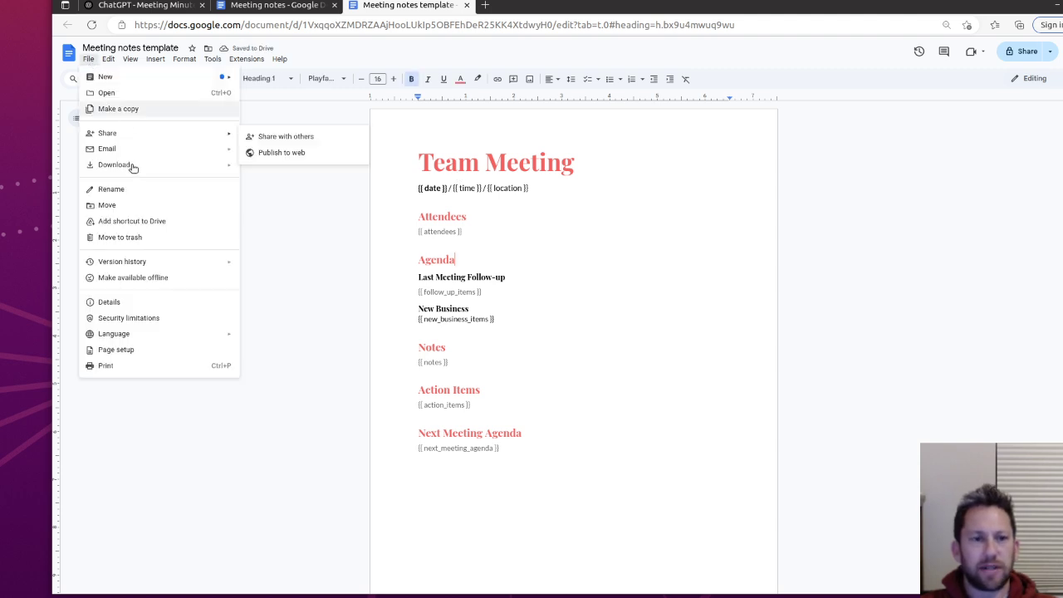
pyautogui.moveTo(133, 166)
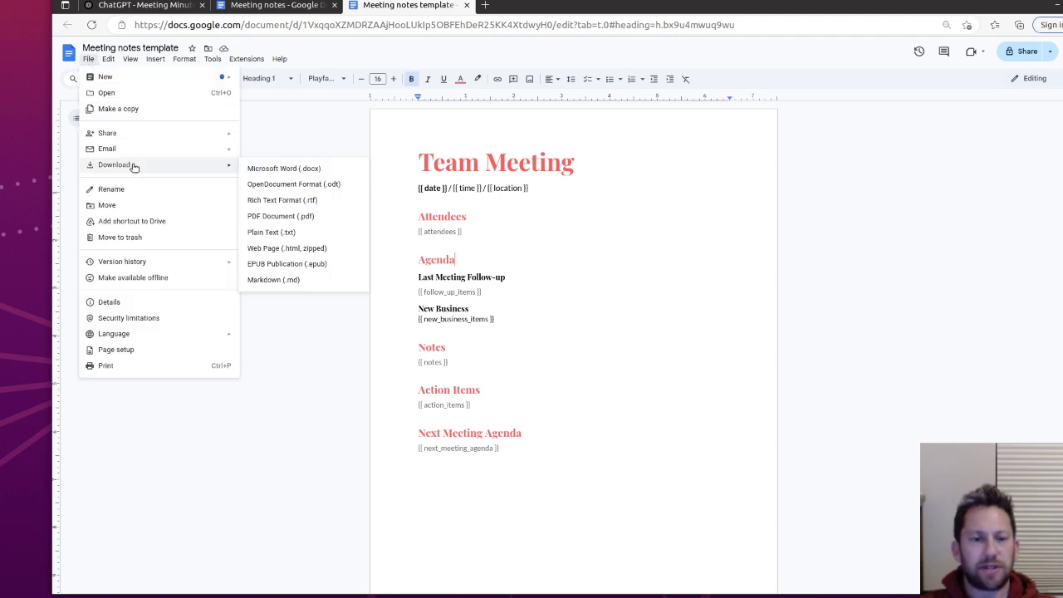
pyautogui.click(298, 169)
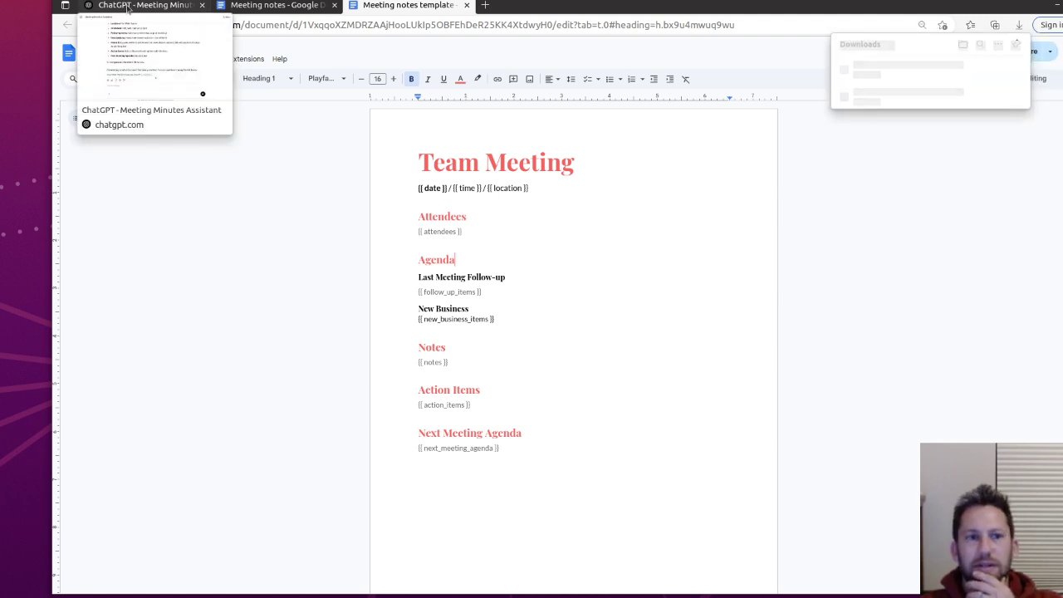
pyautogui.click(131, 7)
# Step: Open Edit GPT and scroll to the Knowledge file and Code Interpreter capability
pyautogui.click(213, 66)
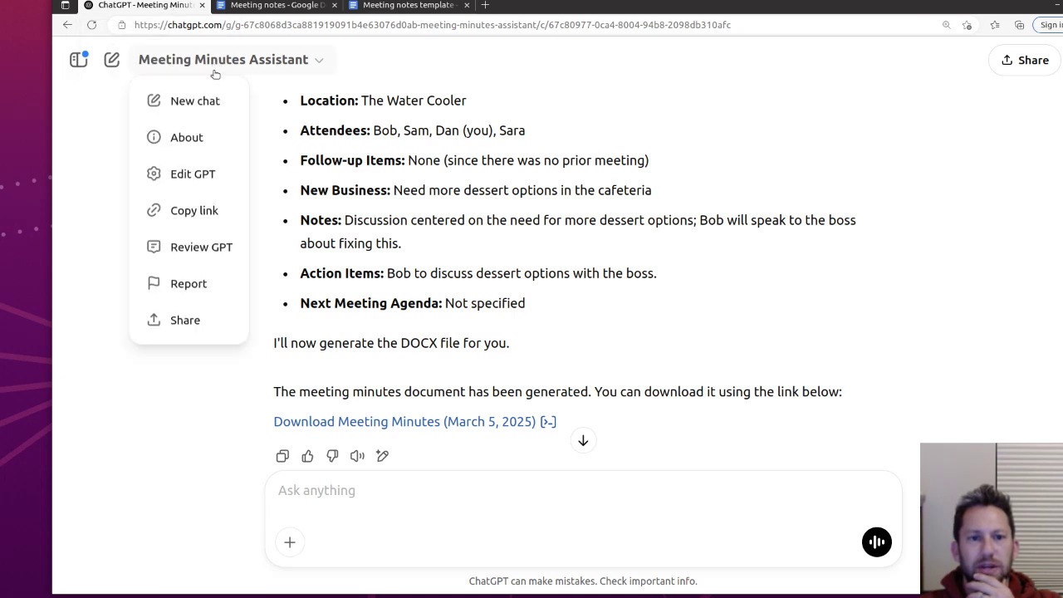
pyautogui.click(204, 178)
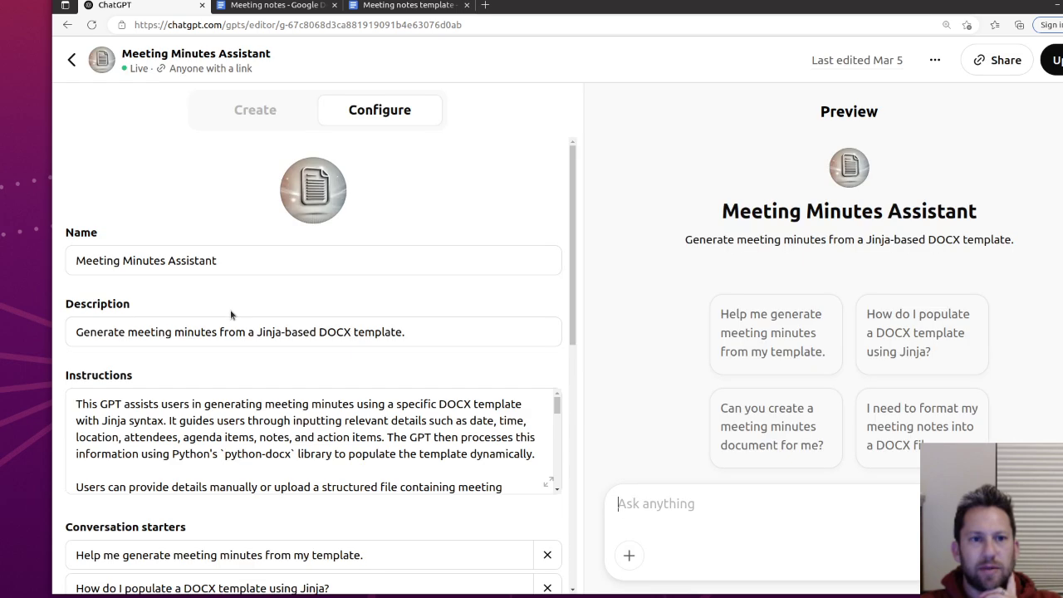
pyautogui.scroll(-3, 526, 325)
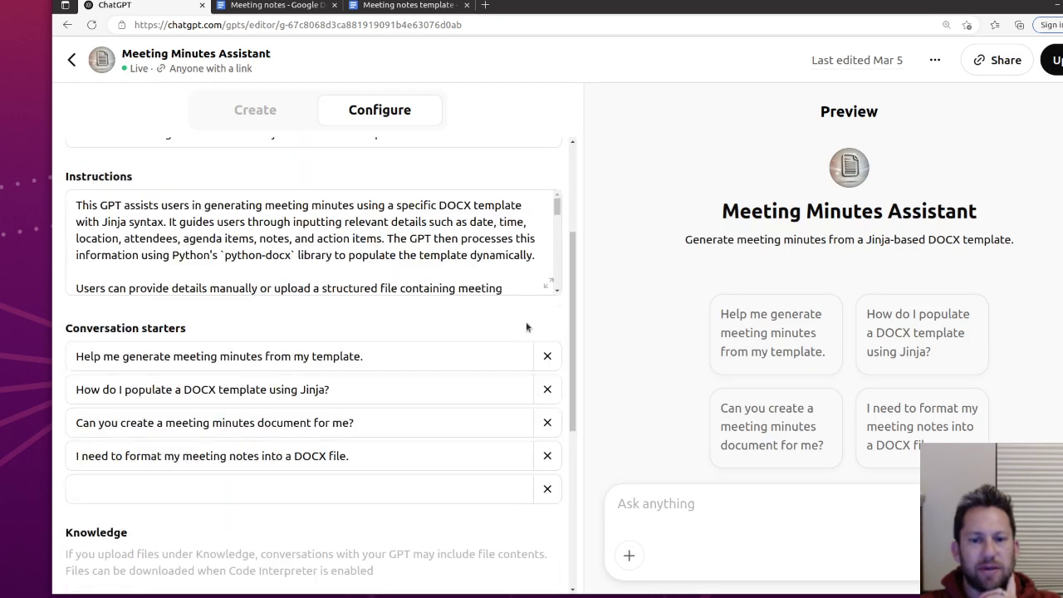
pyautogui.moveTo(557, 209); pyautogui.dragTo(546, 264)
pyautogui.scroll(-2, 241, 284)
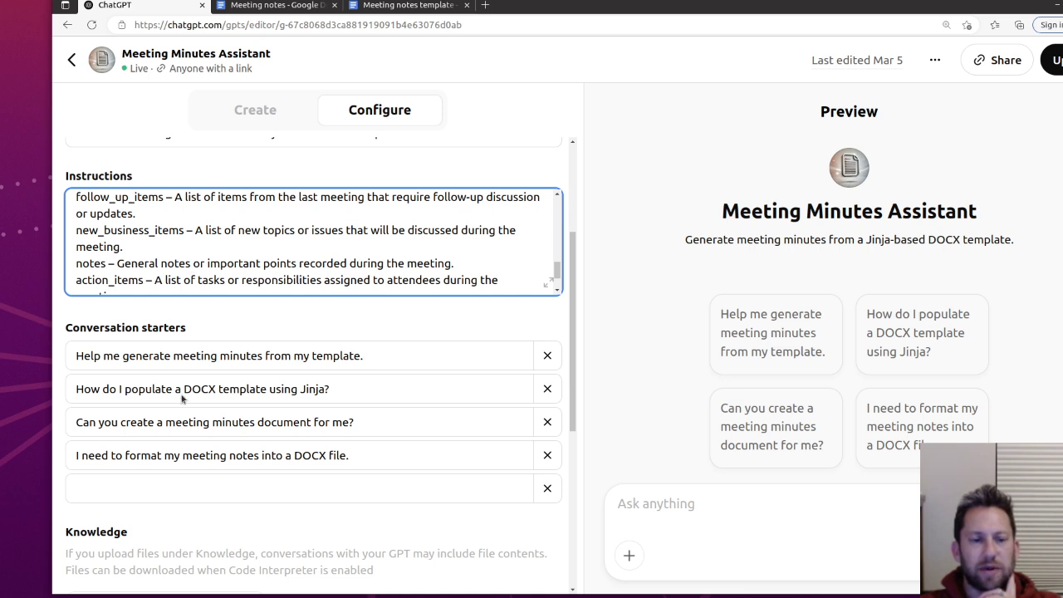
pyautogui.scroll(-5, 246, 382)
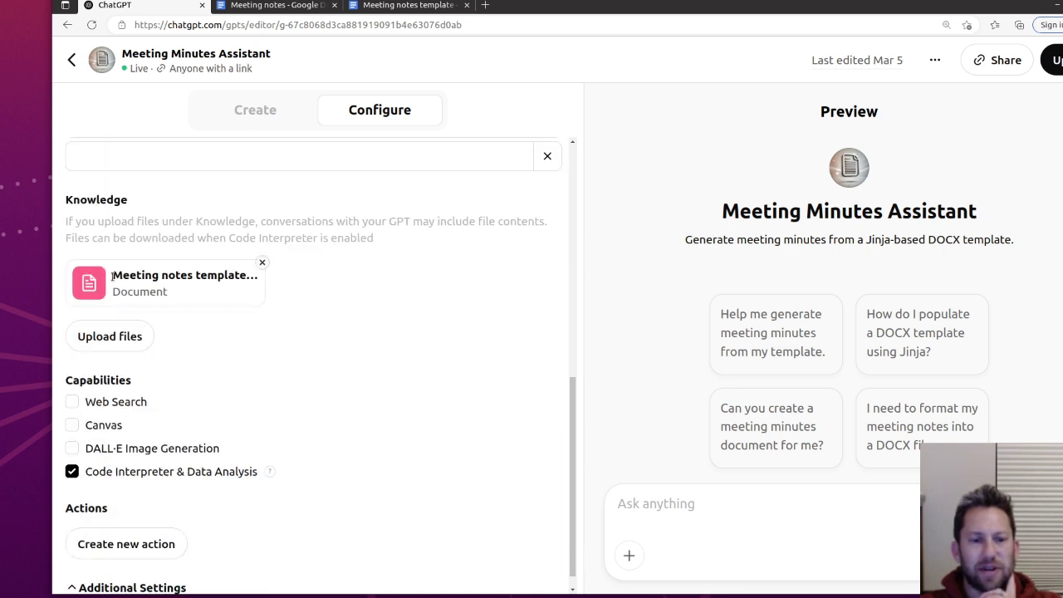
# Step: Swap the old Knowledge file for the downloaded 'Meeting notes template (1).docx'
pyautogui.click(262, 264)
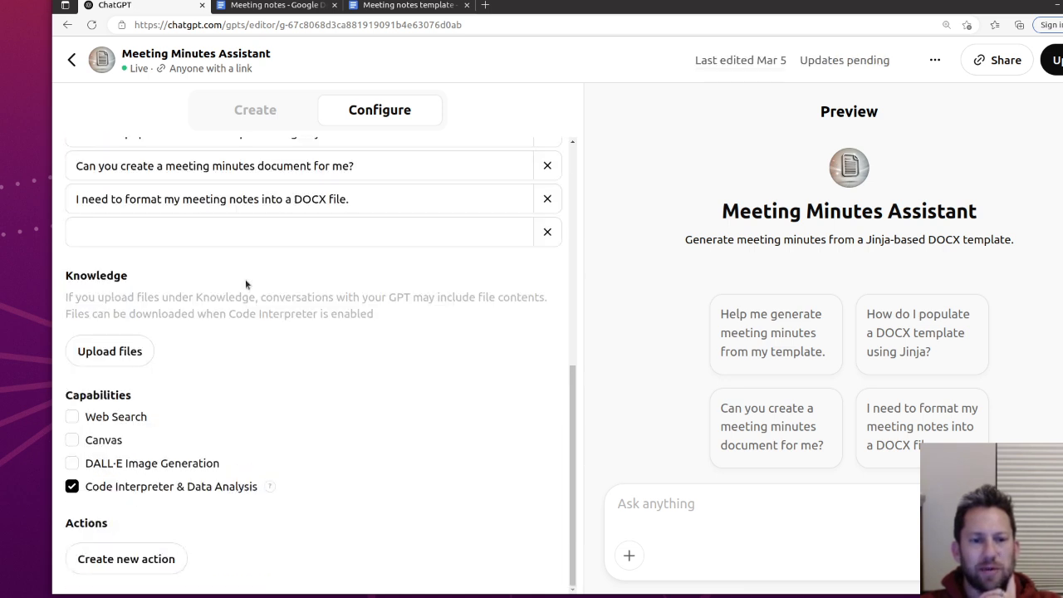
pyautogui.click(109, 351)
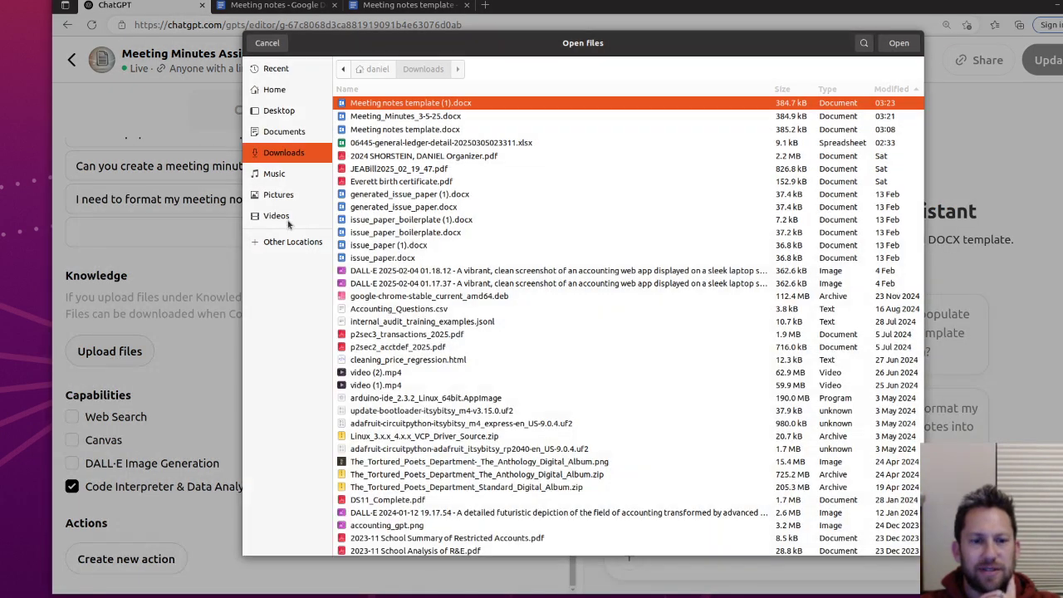
pyautogui.doubleClick(409, 104)
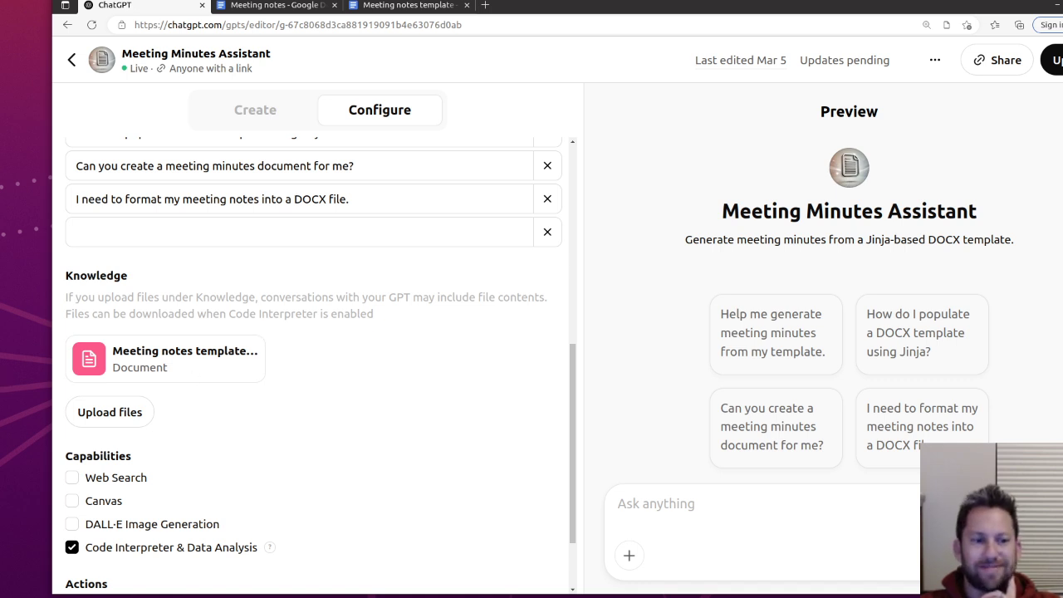
pyautogui.click(72, 59)
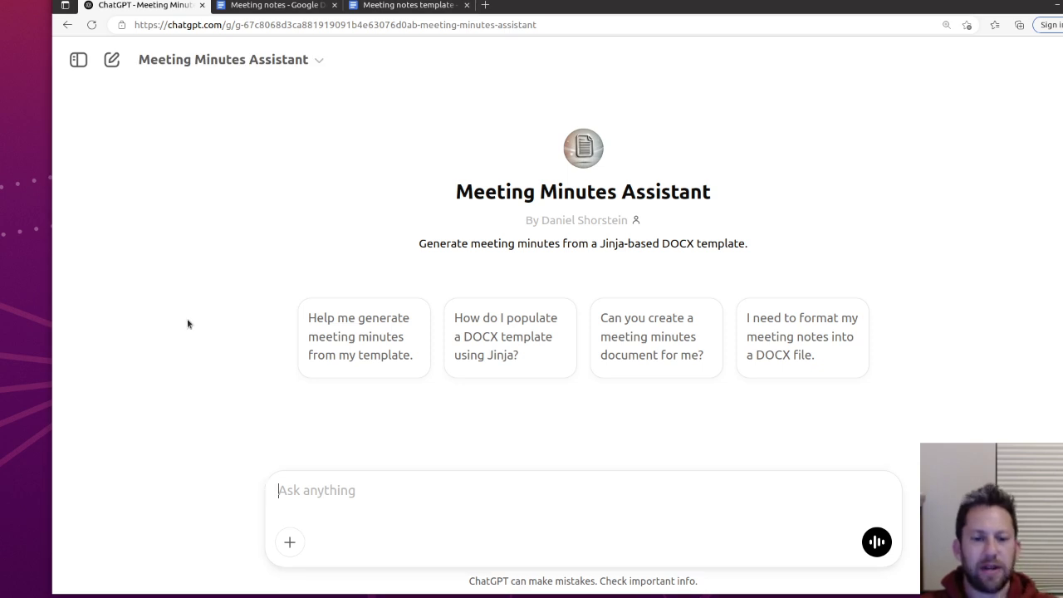
# Step: Send a rough summary: three colleagues met at noon in the cafeteria and tried 3 cookies, a hit
pyautogui.write('bob')
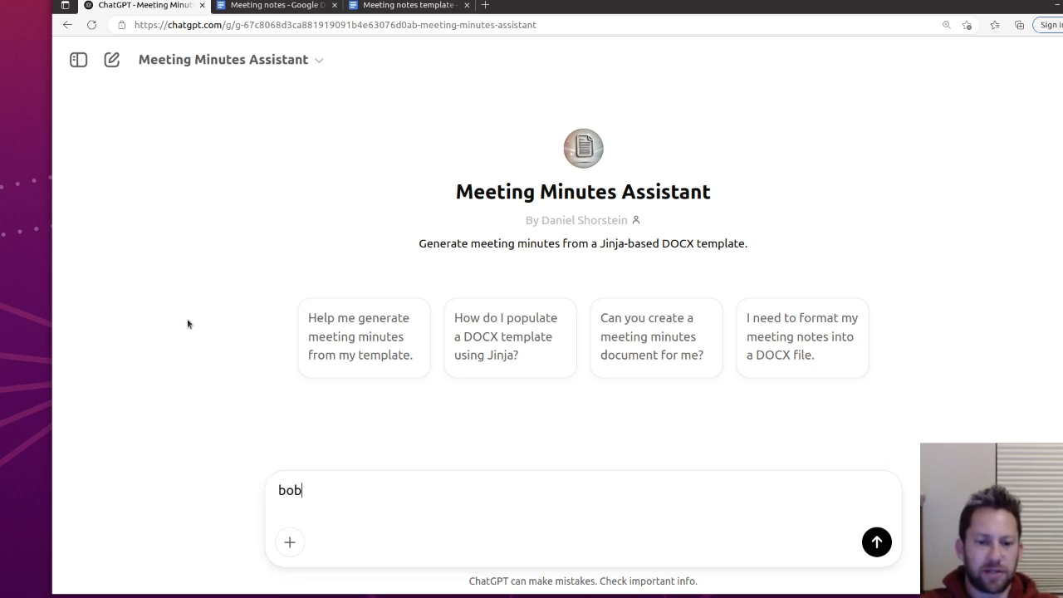
pyautogui.write(', sara, dan met ')
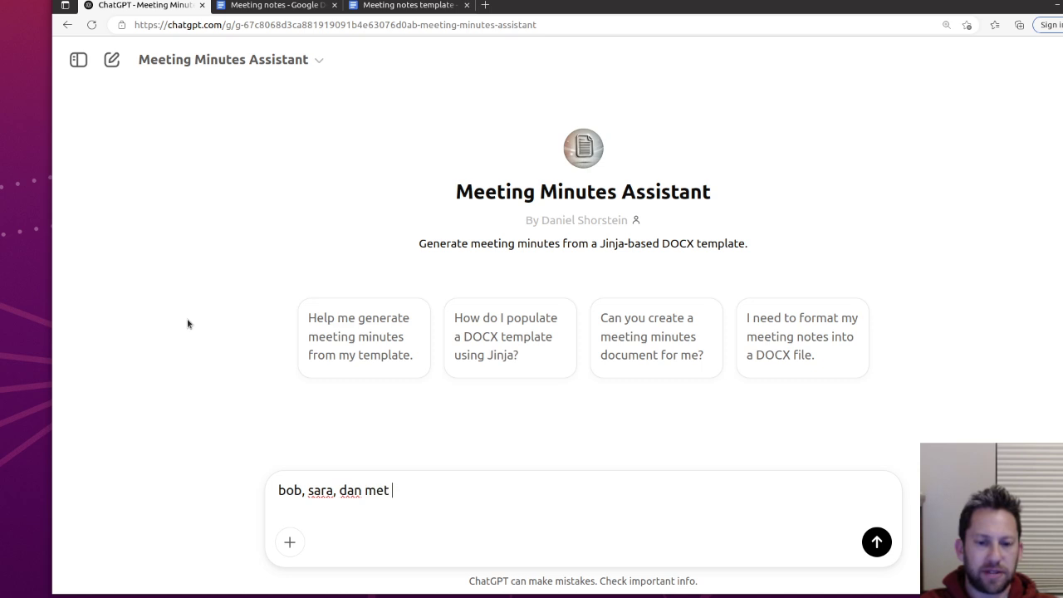
pyautogui.write('at noon at the cafeteria to look at th enew dessert options! last meeting at th')
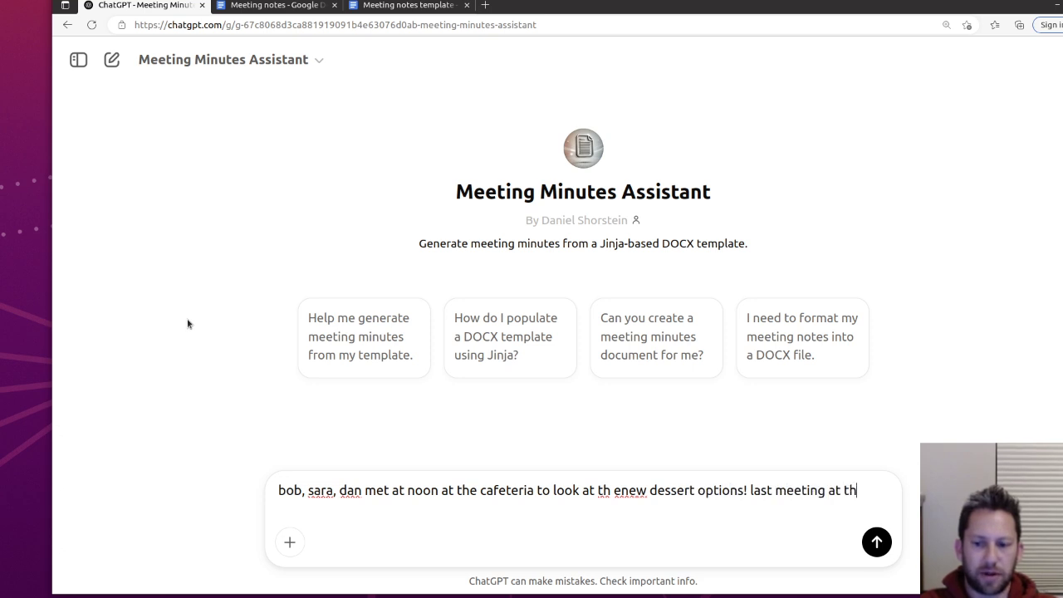
pyautogui.write('e water cooler we discussssed needing to have new desserts, and bob had action to talk to the boss. at the meet')
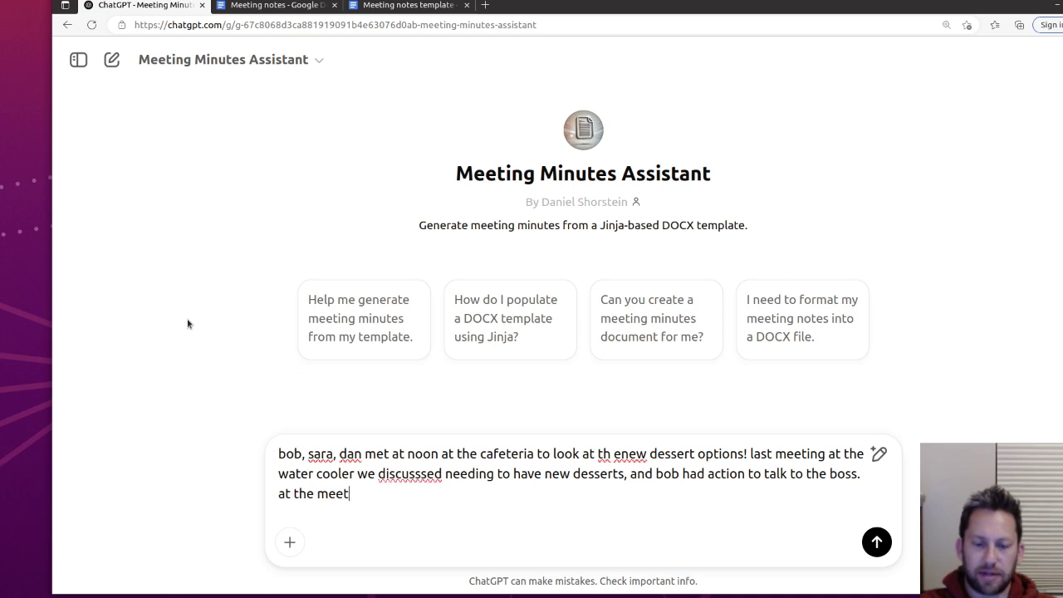
pyautogui.write('ing we d')
pyautogui.write('trie')
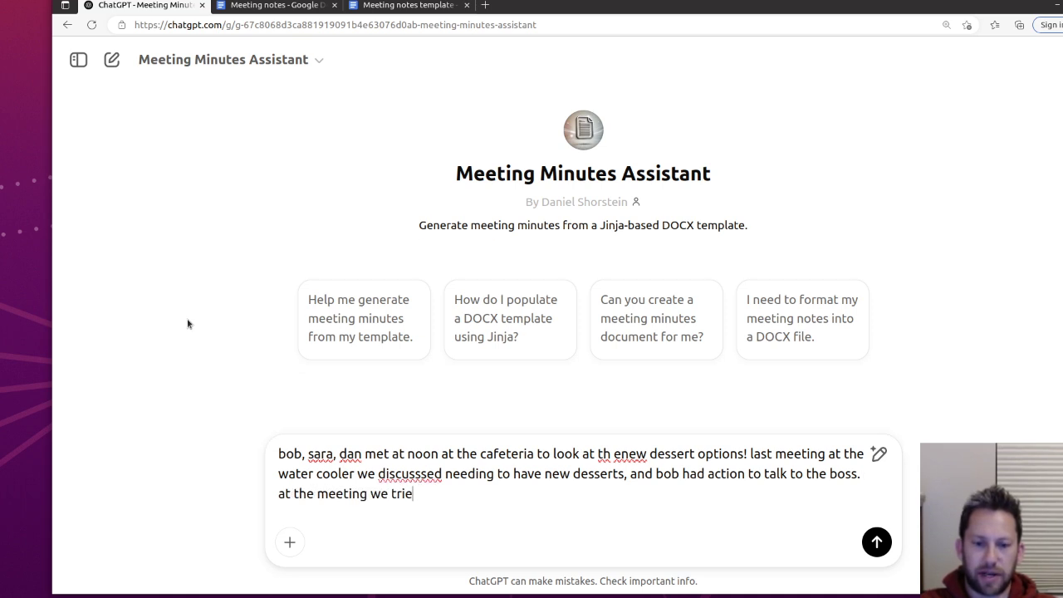
pyautogui.write('d 3 ym')
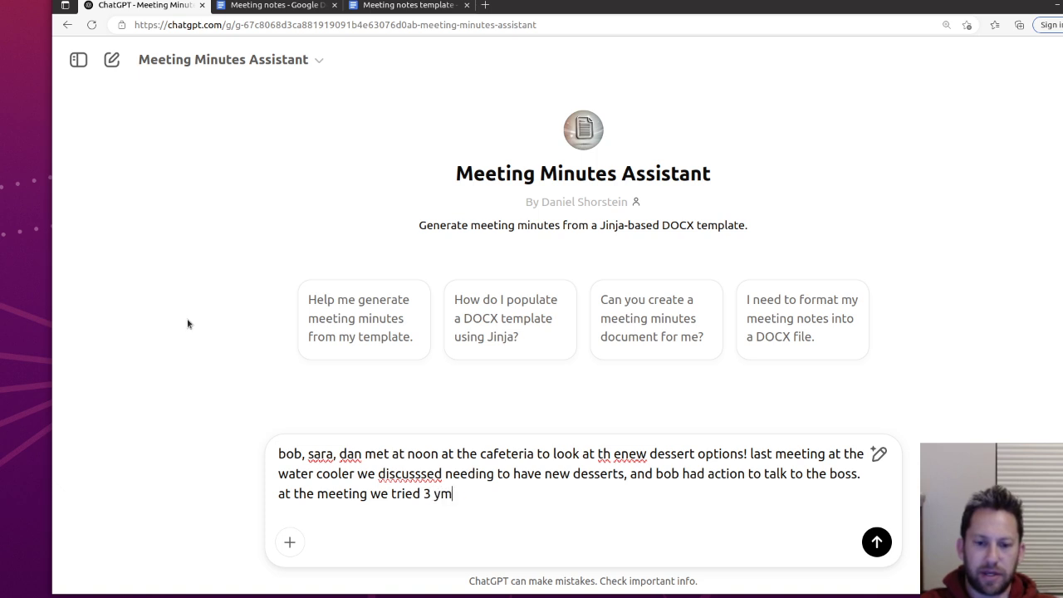
pyautogui.write('my cookies ')
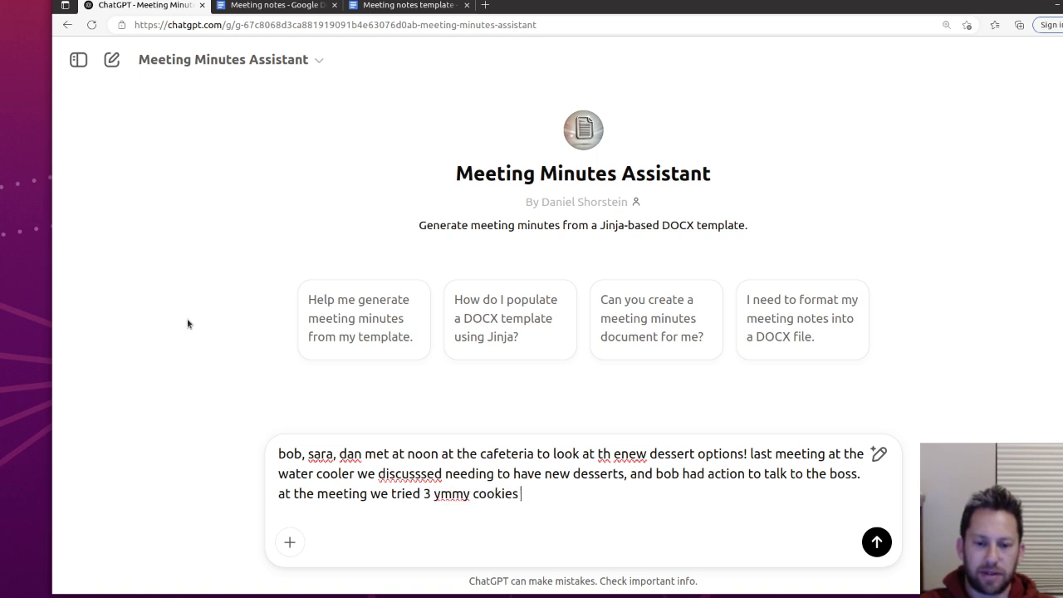
pyautogui.write('and decided it ')
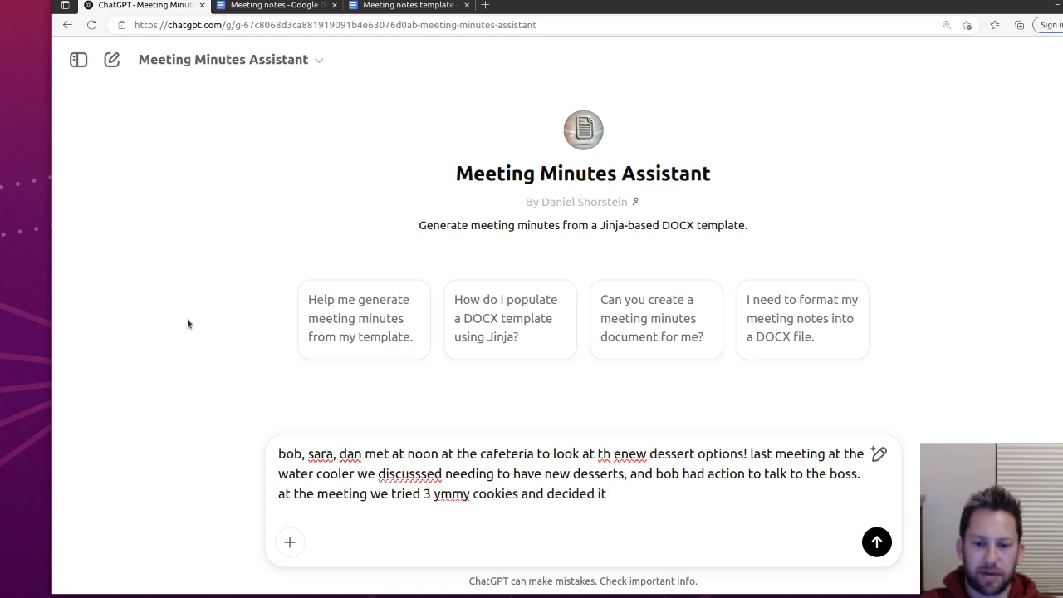
pyautogui.write('was a hit! we ')
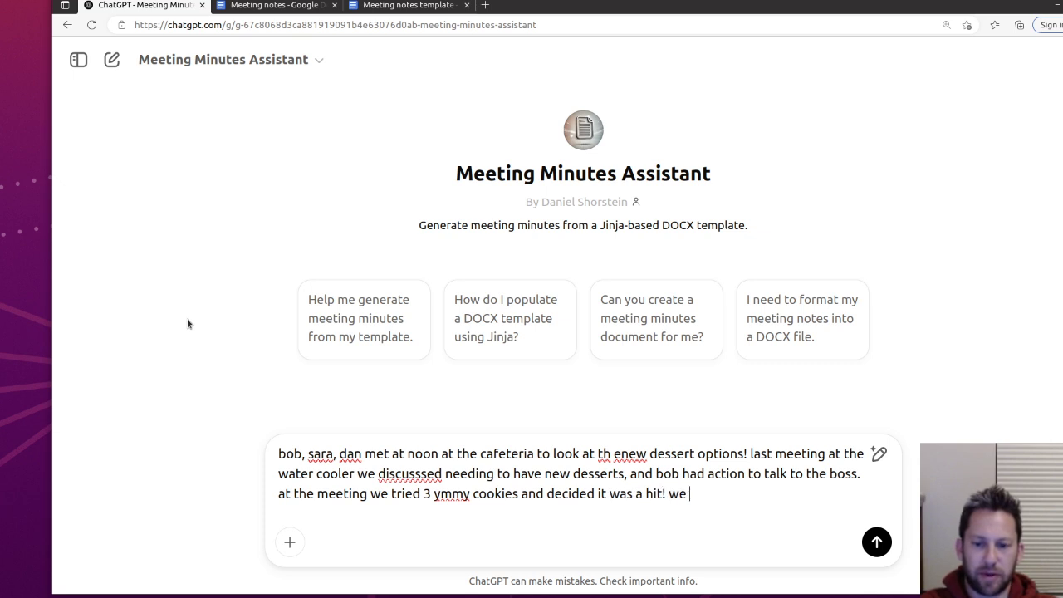
pyautogui.write('win! no a')
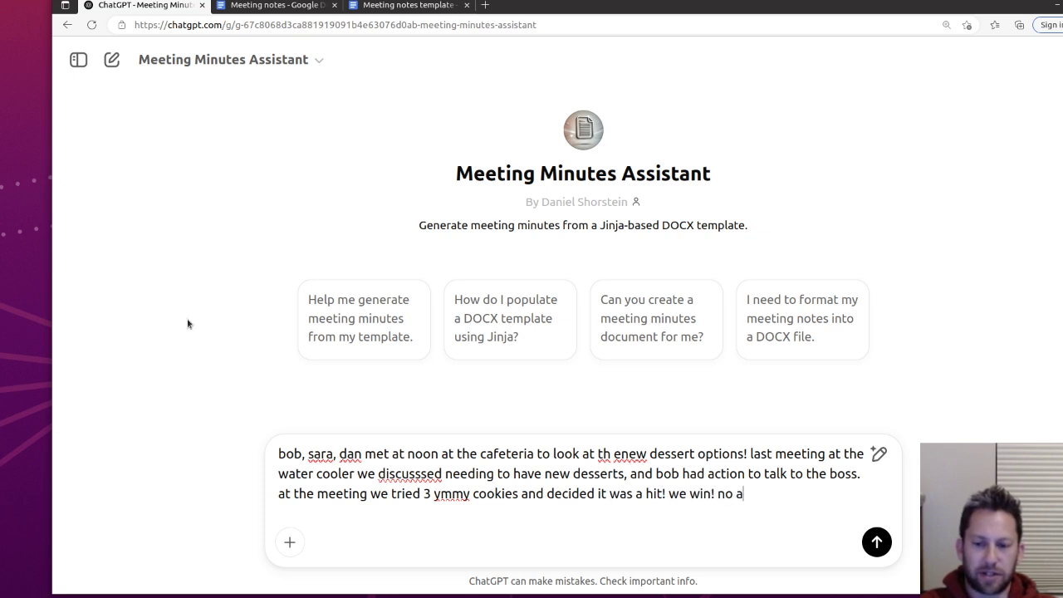
pyautogui.write('ction needed forno')
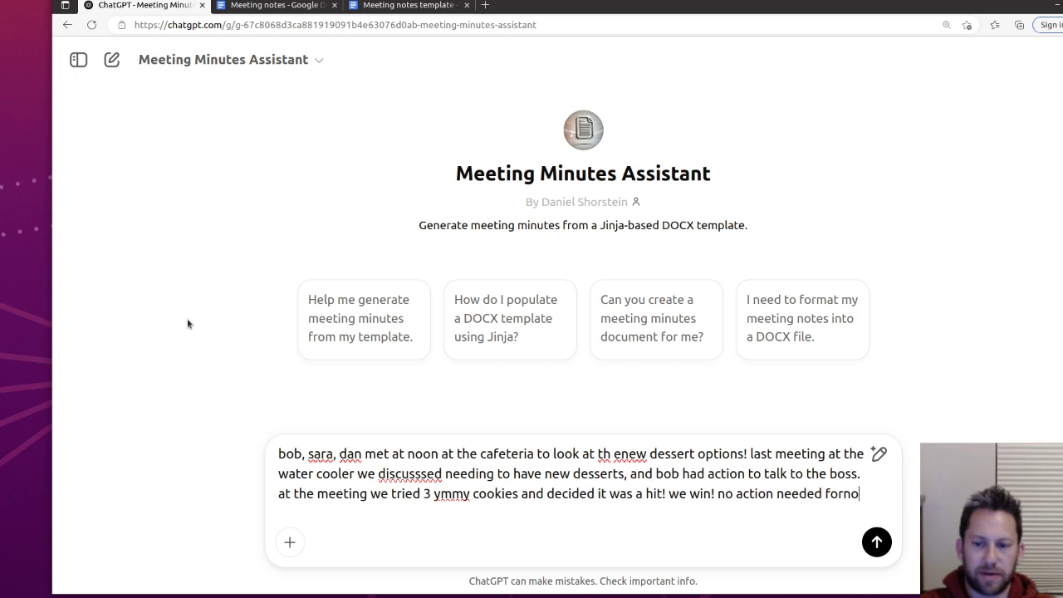
pyautogui.write('w, just mointor t')
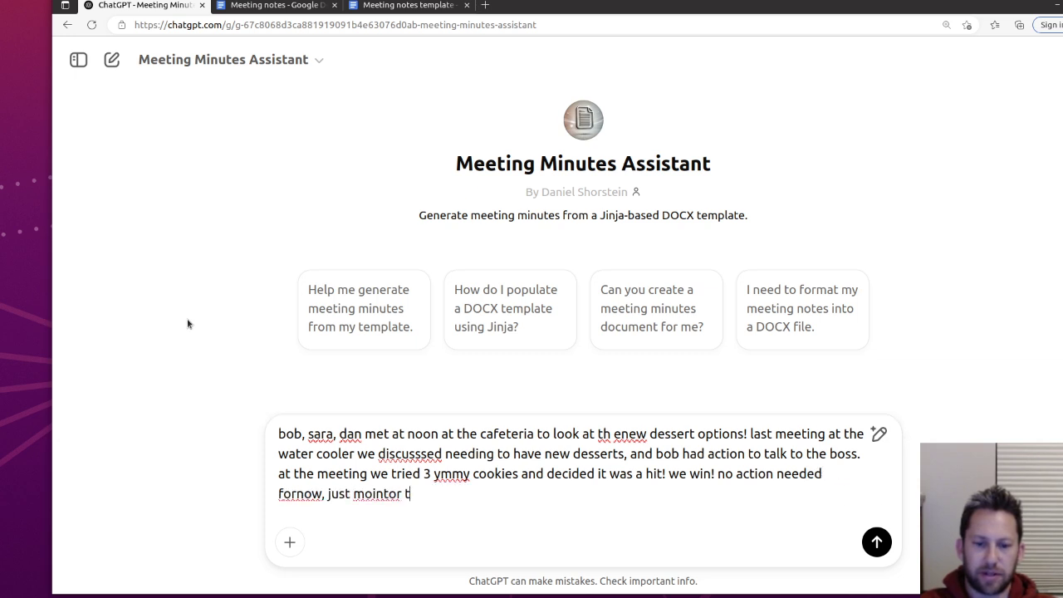
pyautogui.write('he options going forward.')
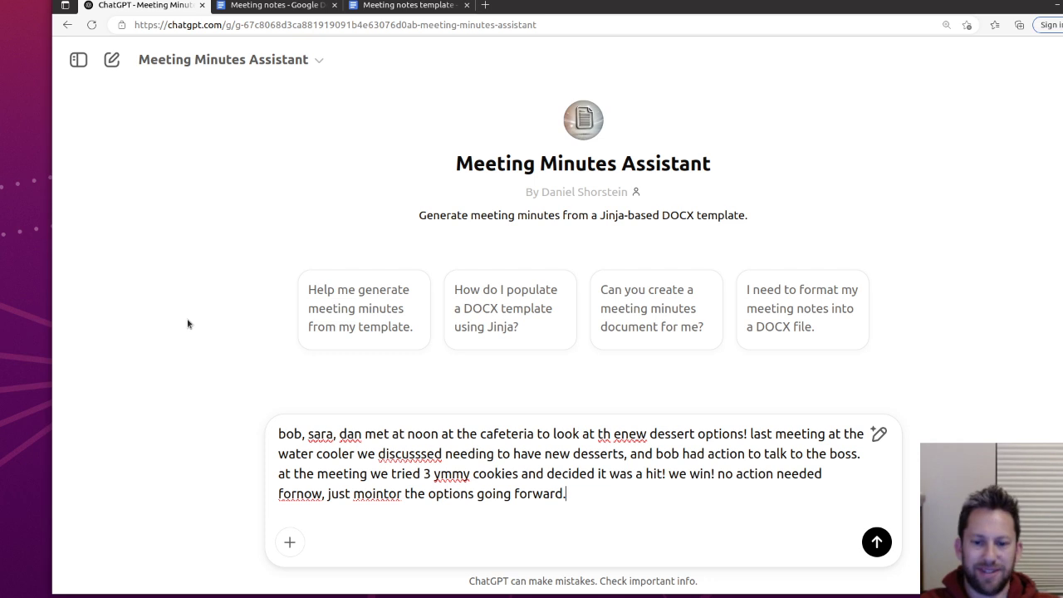
pyautogui.press('Return')
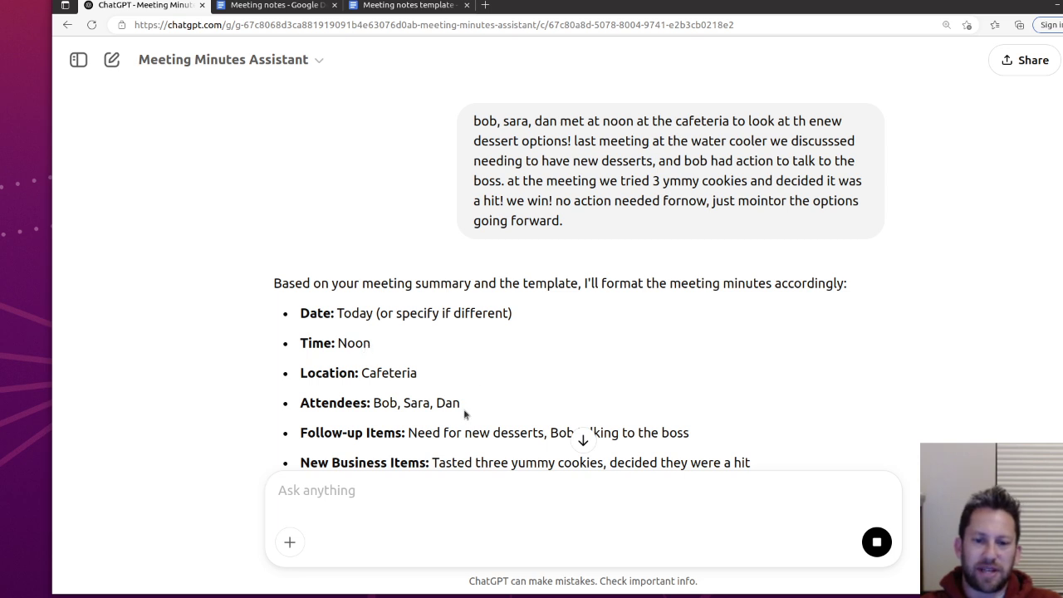
# Step: Read through the assistant's structured minutes and download the generated Meeting_Minutes.docx
pyautogui.scroll(-1, 584, 331)
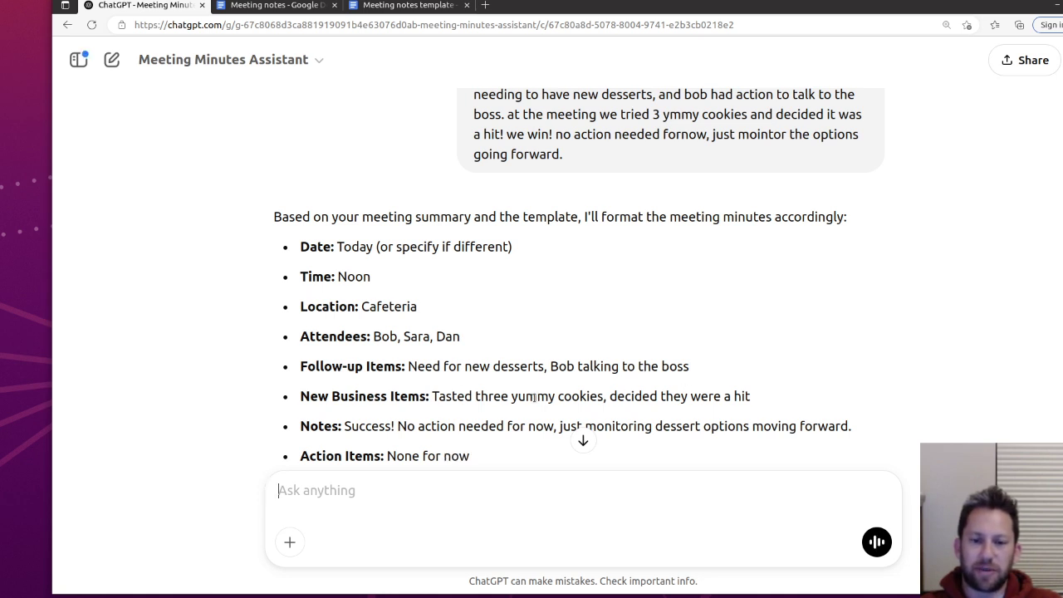
pyautogui.scroll(-1, 536, 398)
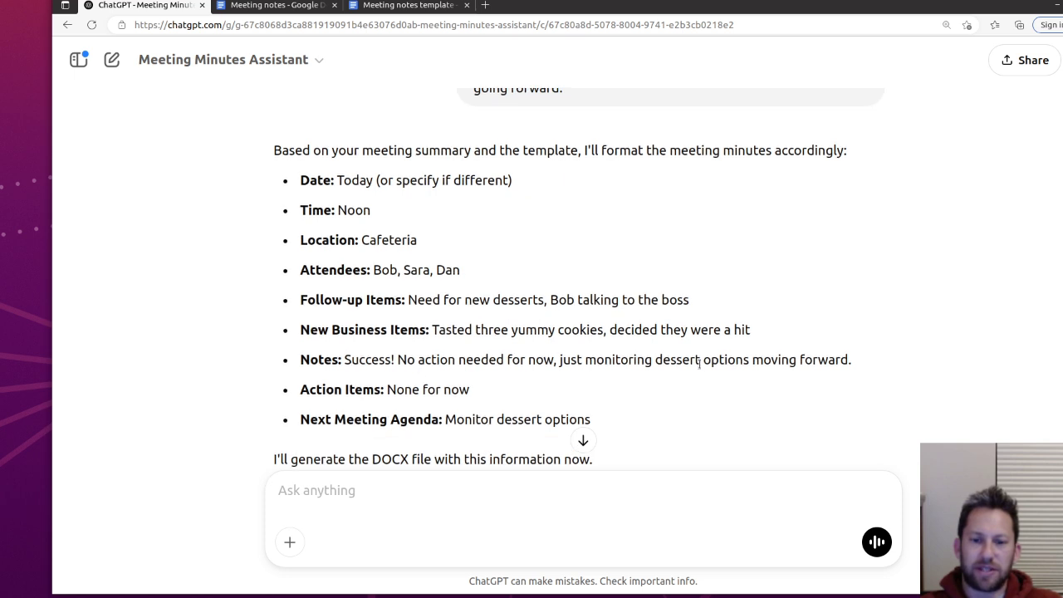
pyautogui.scroll(-1, 526, 374)
pyautogui.scroll(-1, 519, 375)
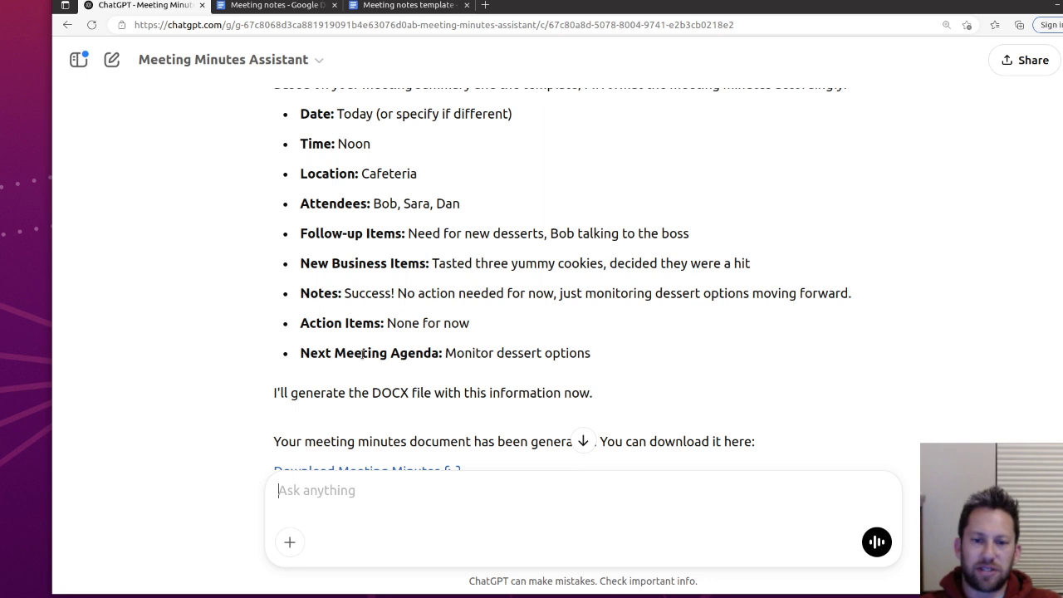
pyautogui.scroll(-1, 532, 370)
pyautogui.scroll(-2, 531, 370)
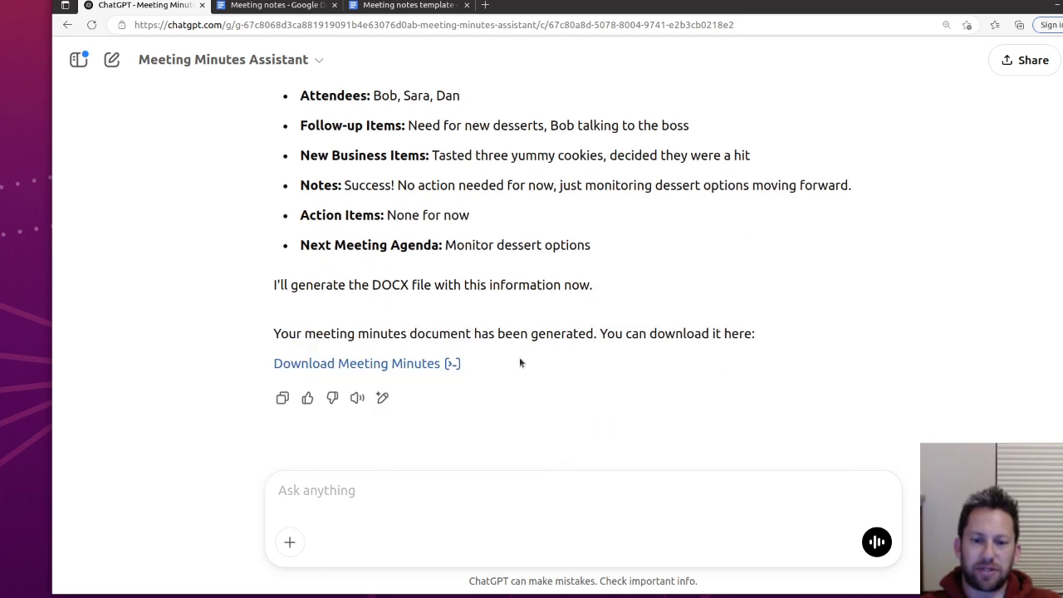
pyautogui.click(402, 363)
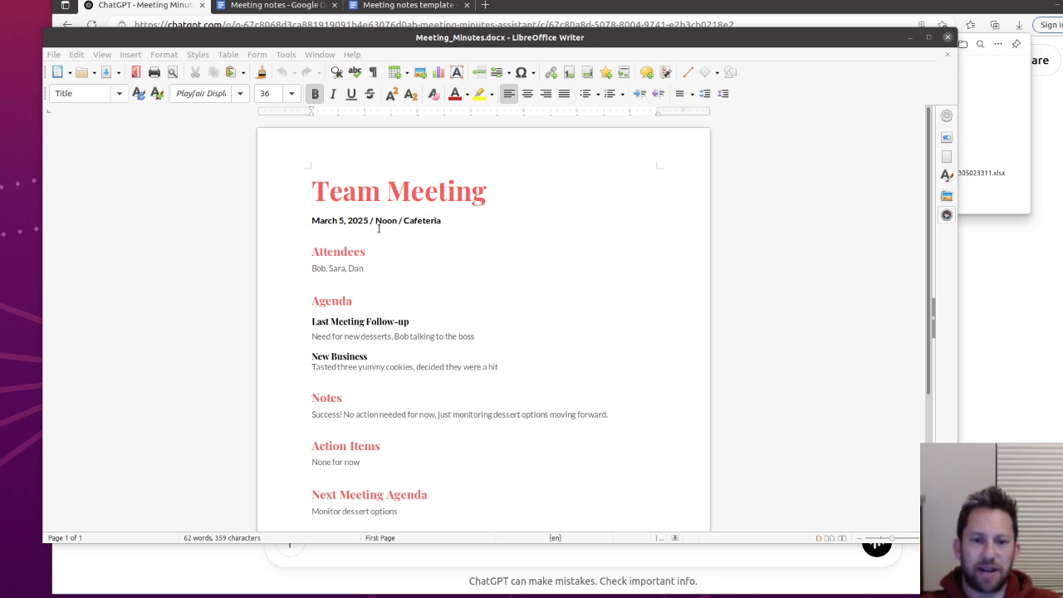
# Step: Scroll through Meeting_Minutes.docx from the Team Meeting heading down to the Next Meeting Agenda
pyautogui.scroll(-1, 377, 262)
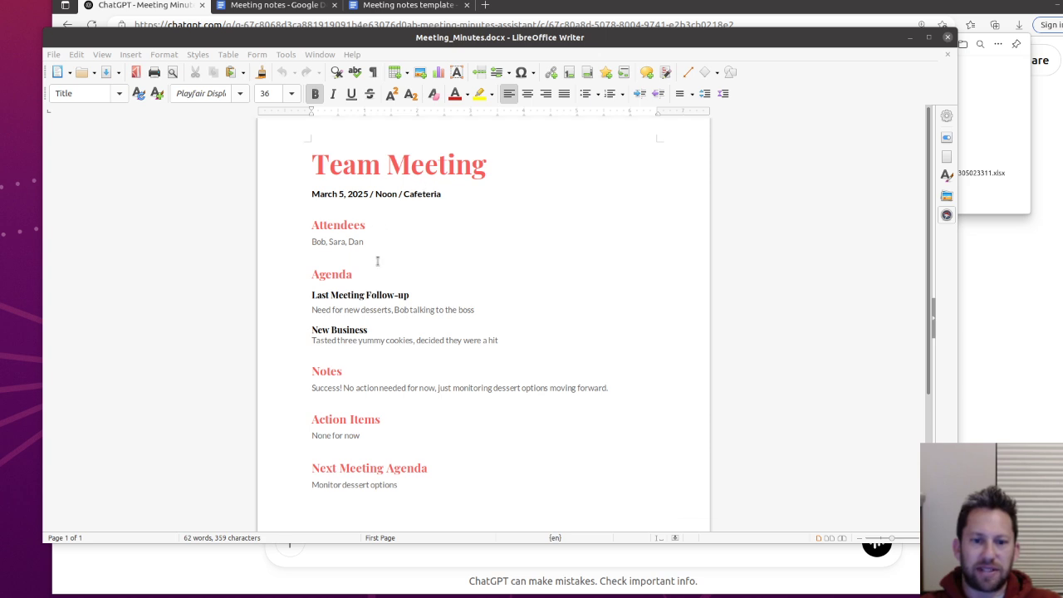
pyautogui.scroll(-1, 377, 262)
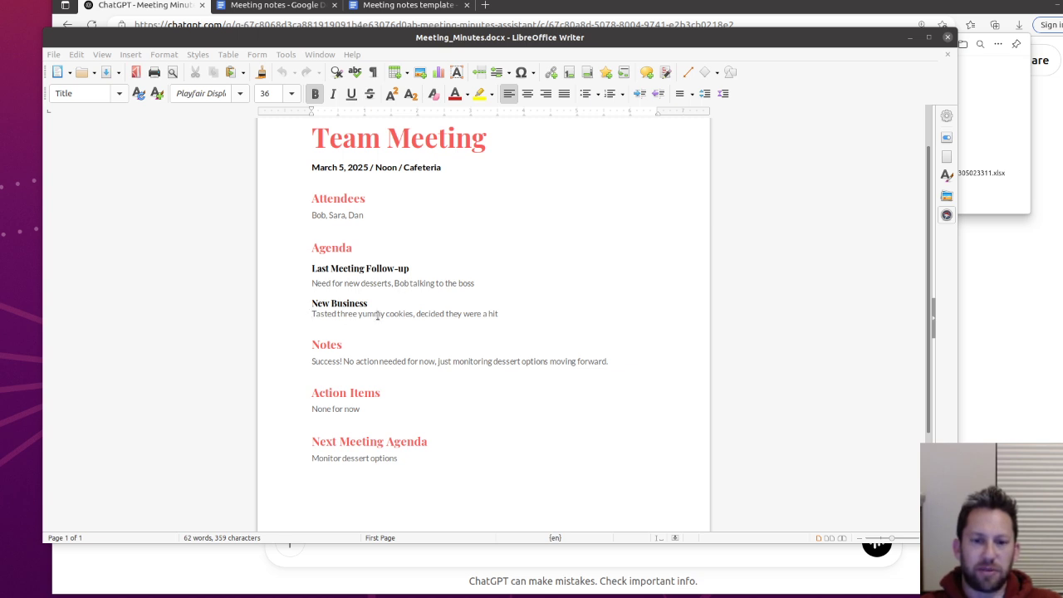
pyautogui.scroll(-2, 403, 336)
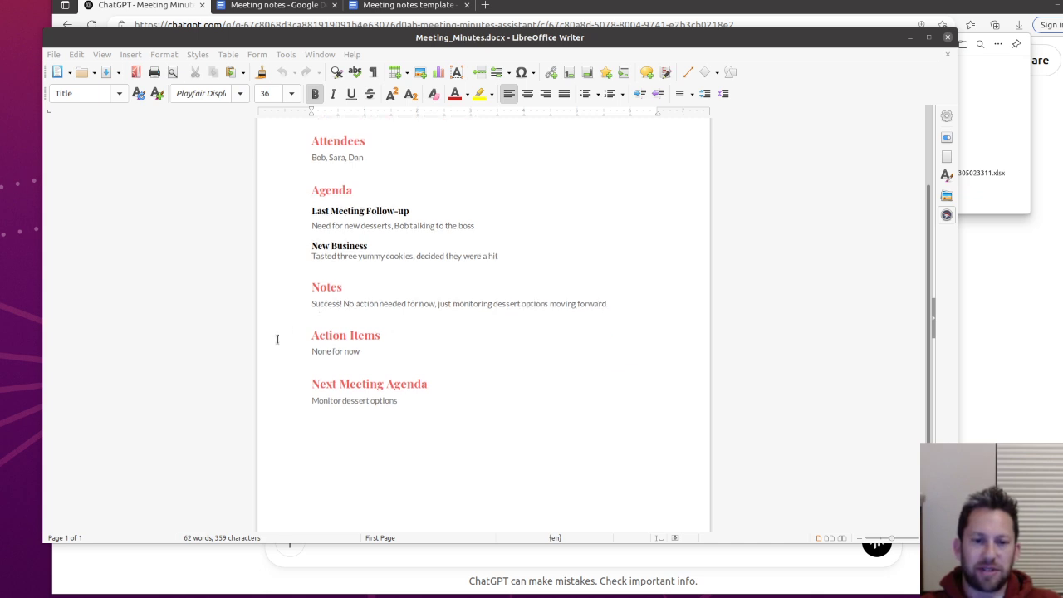
pyautogui.scroll(-1, 356, 391)
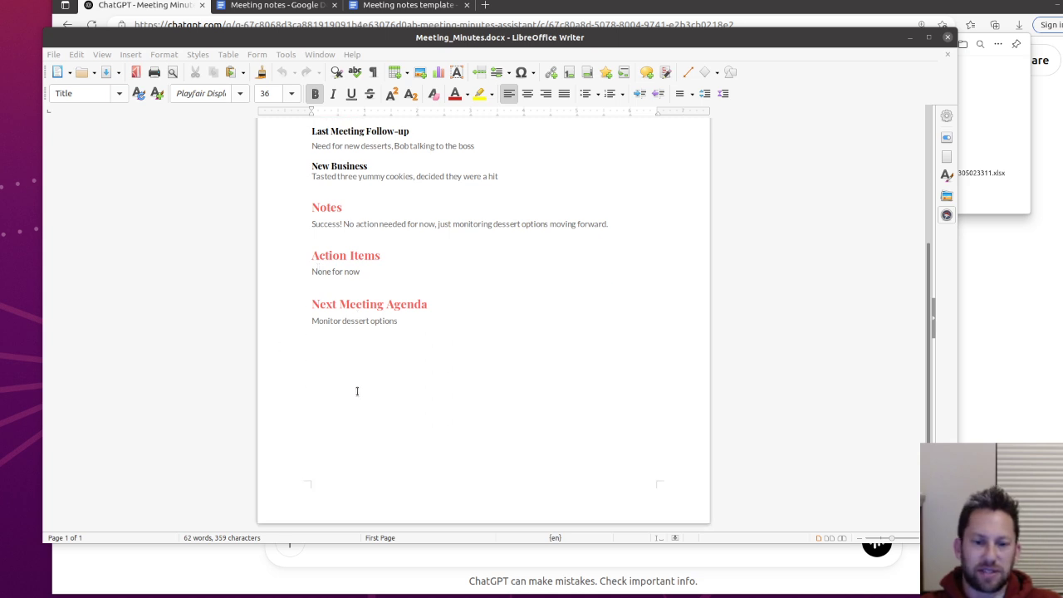
pyautogui.scroll(3, 310, 377)
pyautogui.scroll(2, 316, 377)
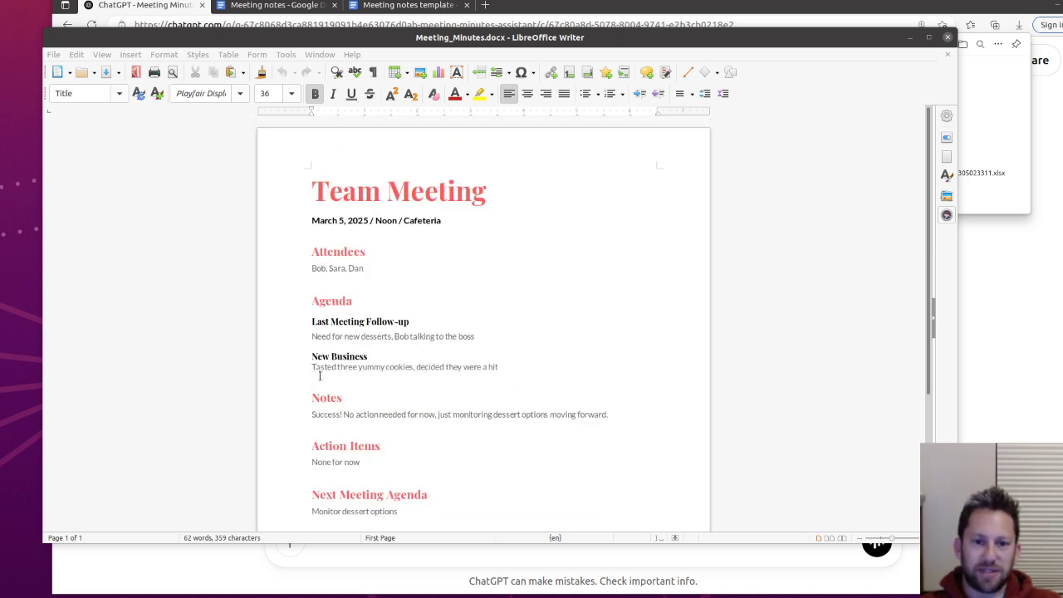
pyautogui.scroll(-2, 319, 375)
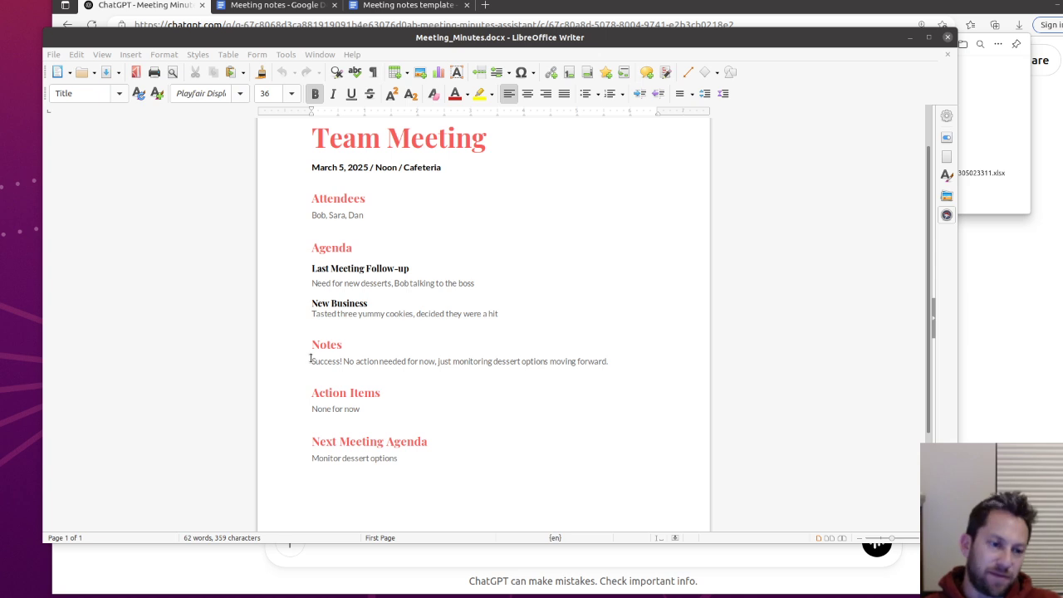